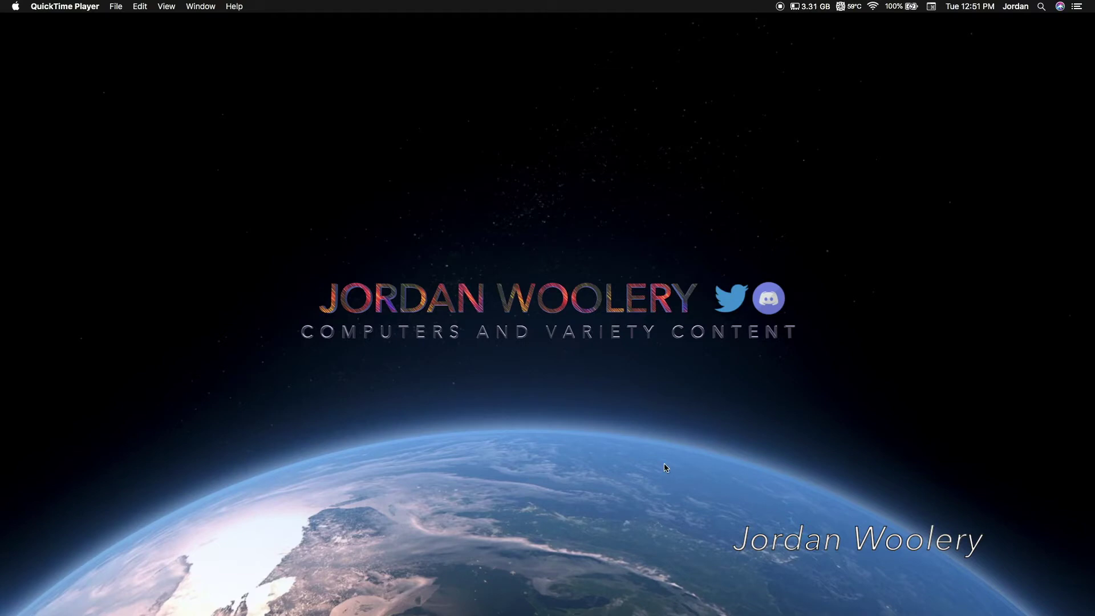
Step: Power on the Ubuntu 64-bit 8.10 VM, pick English, and choose Try Ubuntu from the live CD menu
click(717, 610)
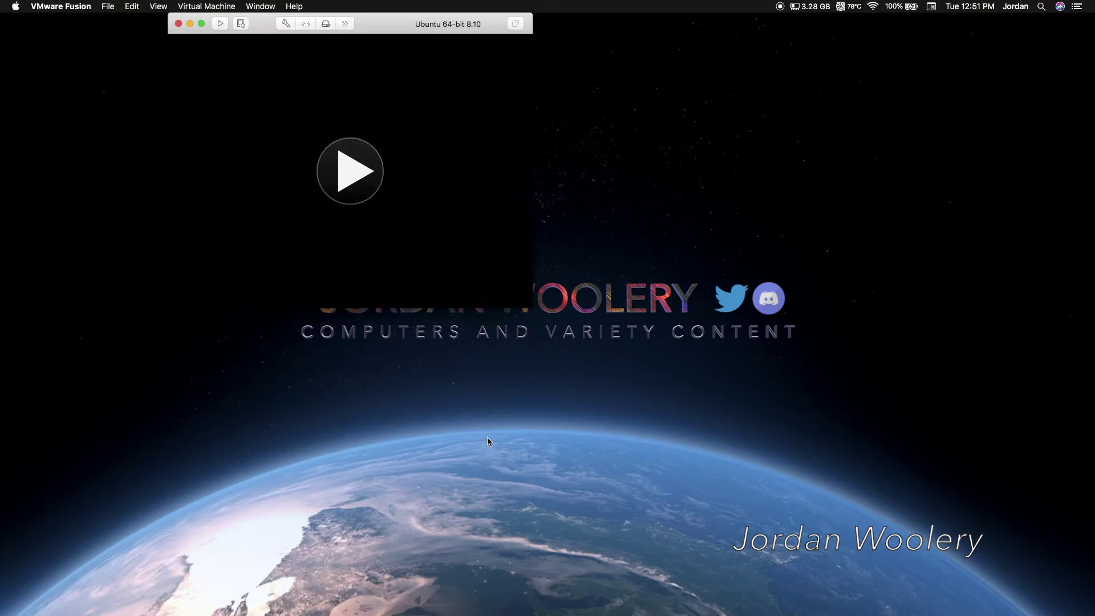
click(482, 179)
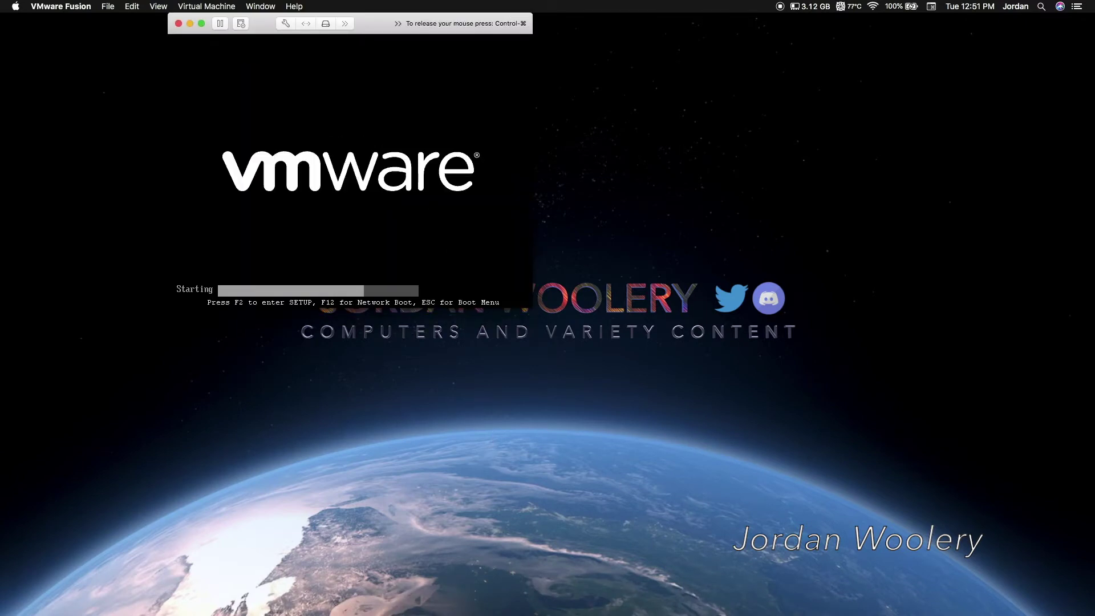
key(Return)
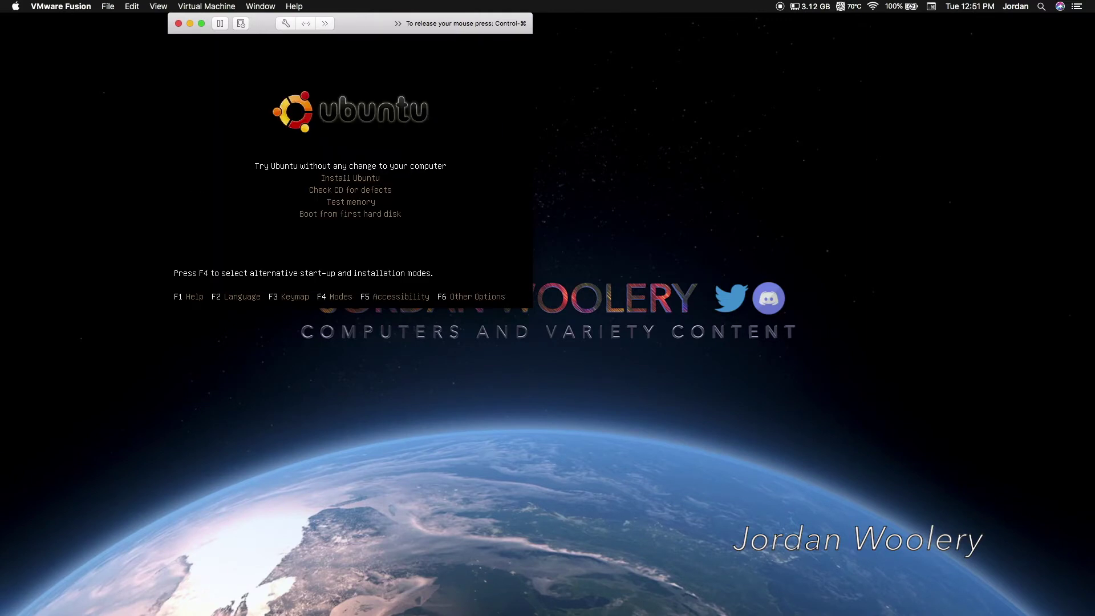
key(Return)
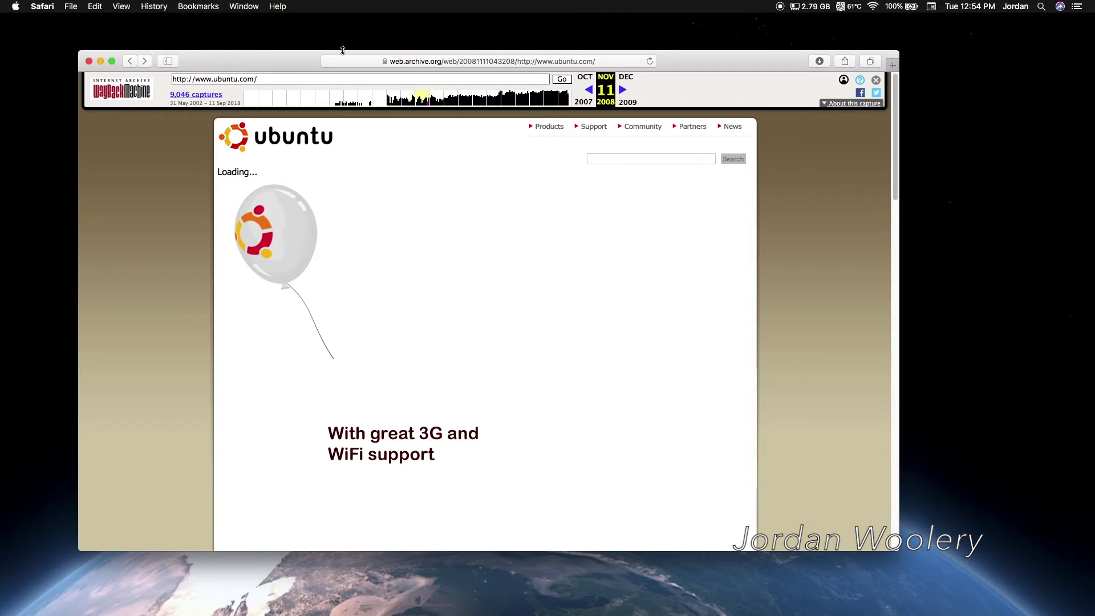
Step: View the archived page full screen down to the Ubuntu 8.10 Desktop Edition announcement, then exit full screen
click(165, 69)
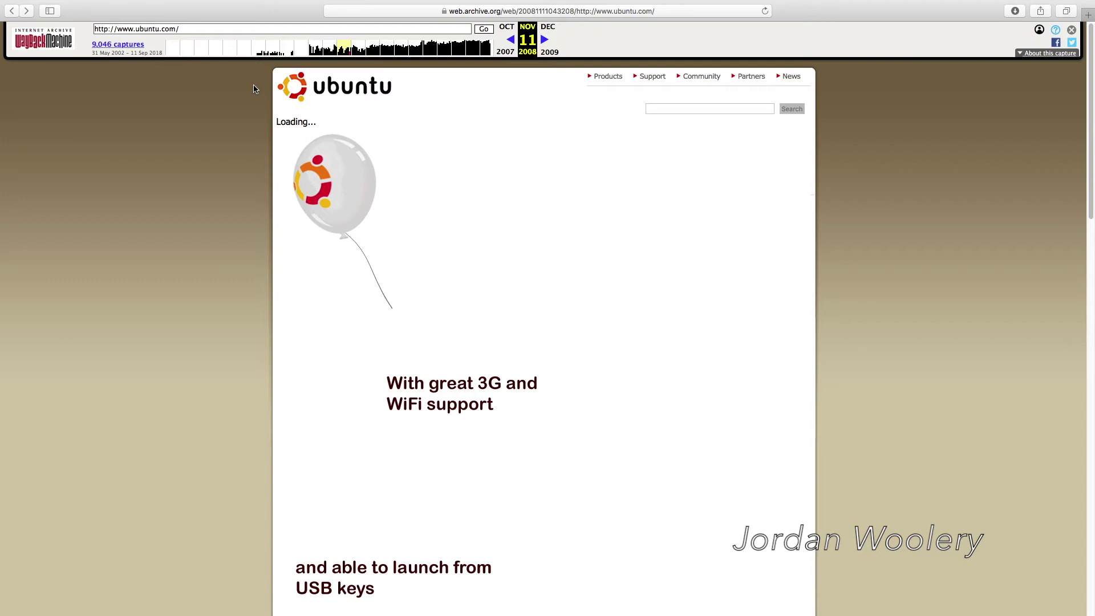
scroll(242, 93, down, 10)
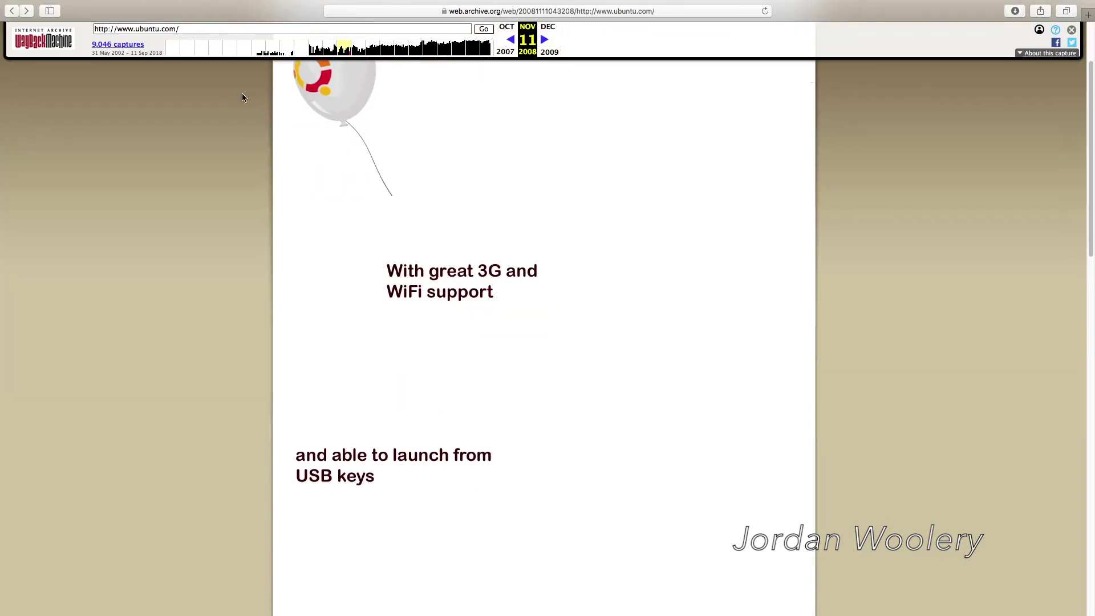
scroll(242, 98, down, 10)
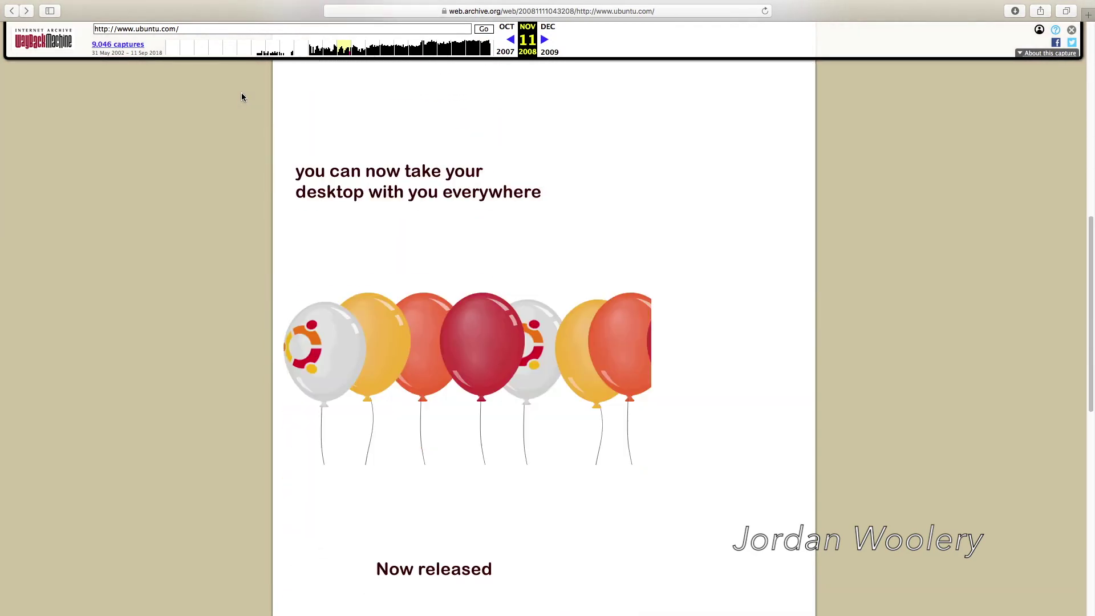
scroll(242, 97, down, 3)
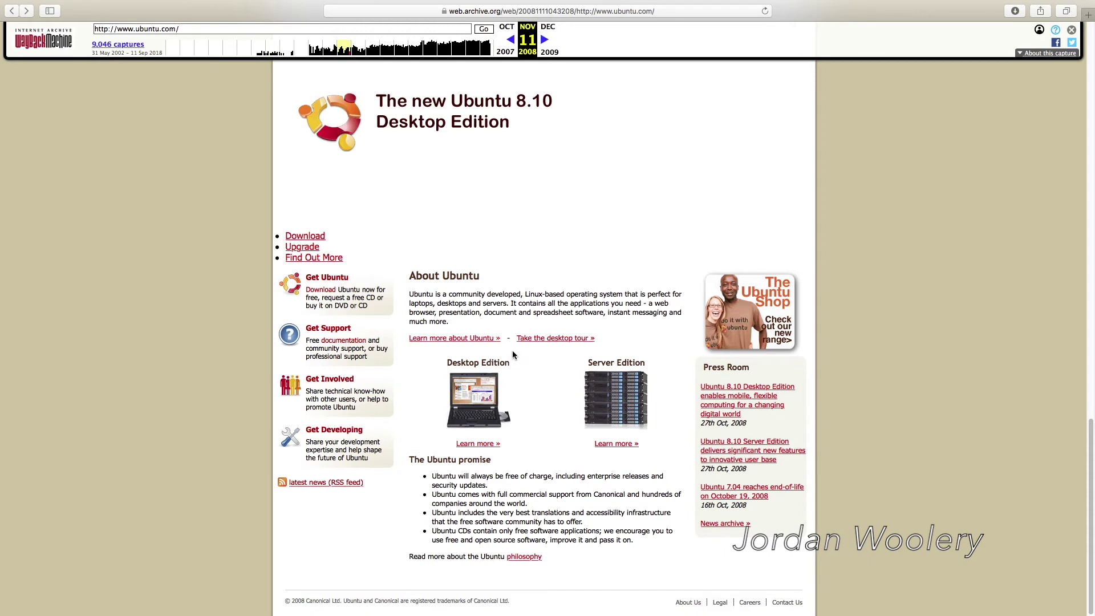
key(ctrl+super+f)
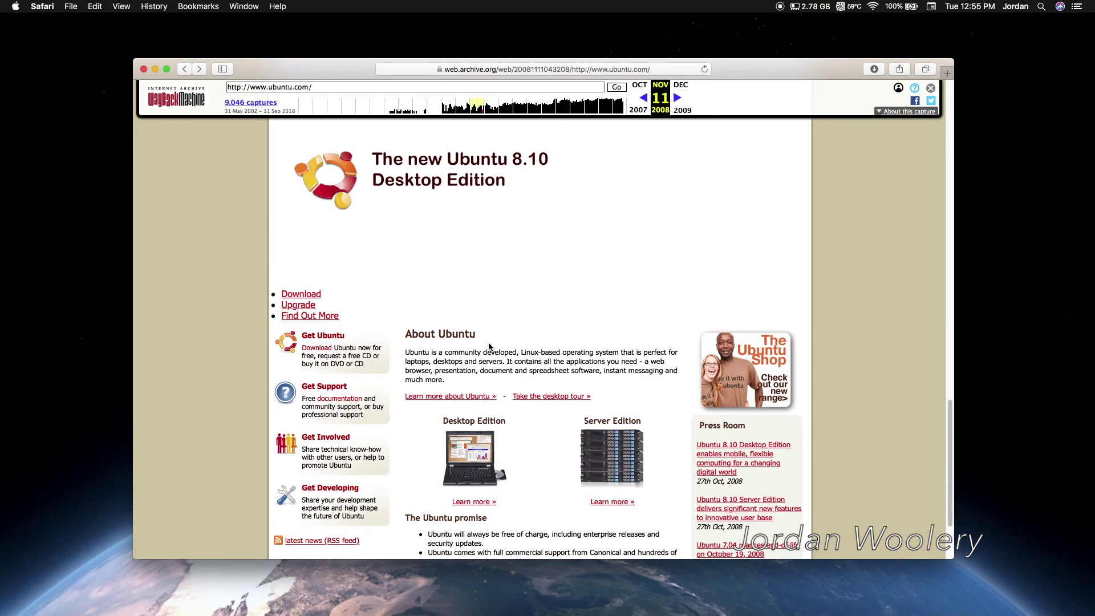
key(super+bracketleft)
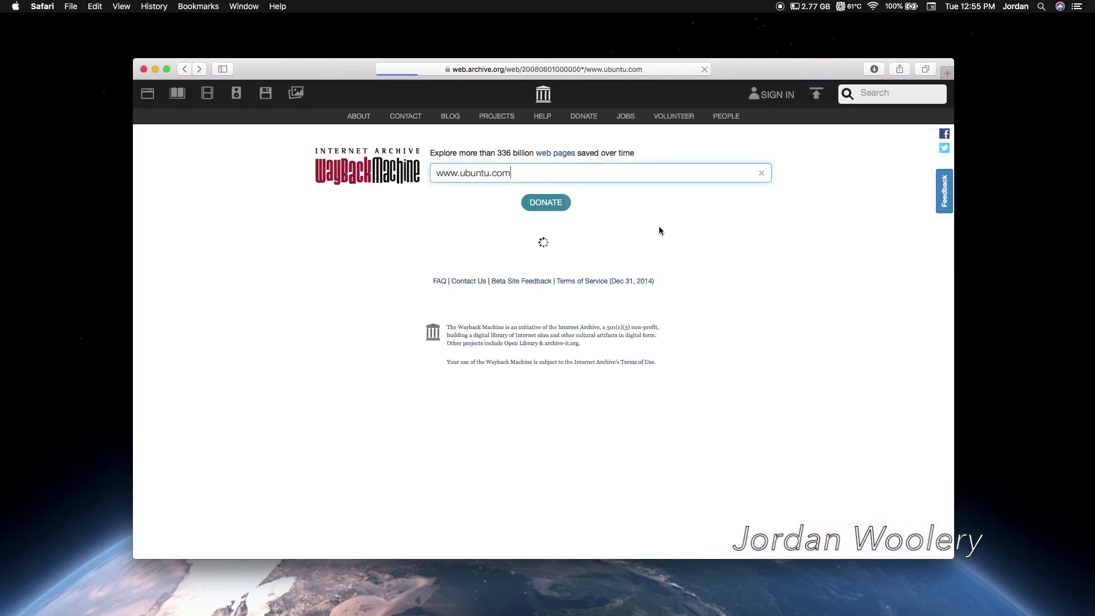
scroll(707, 251, down, 5)
mouse_move(717, 422)
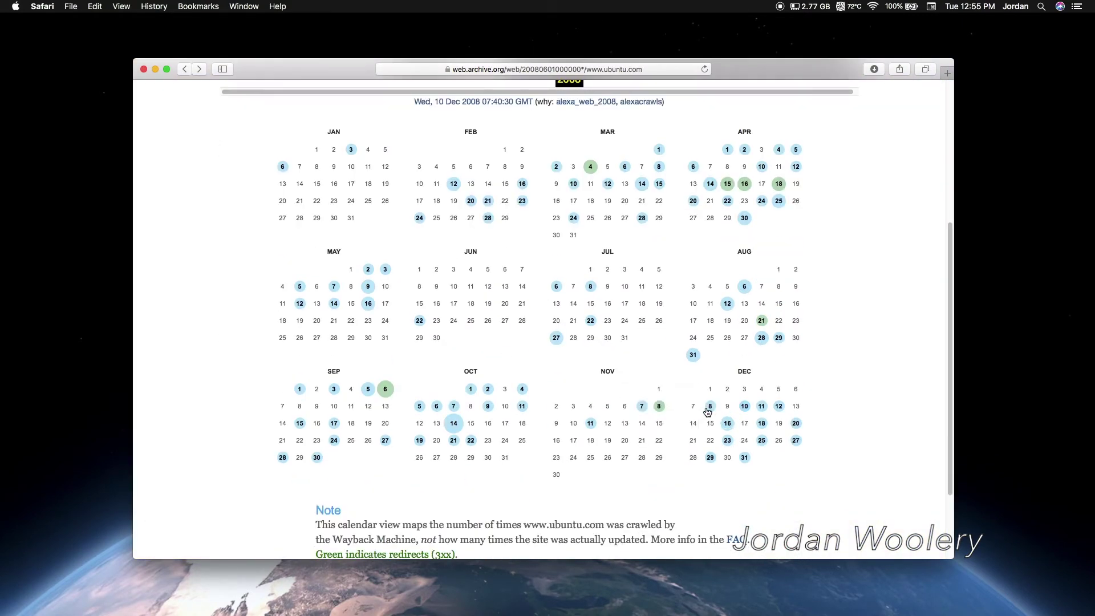
click(647, 416)
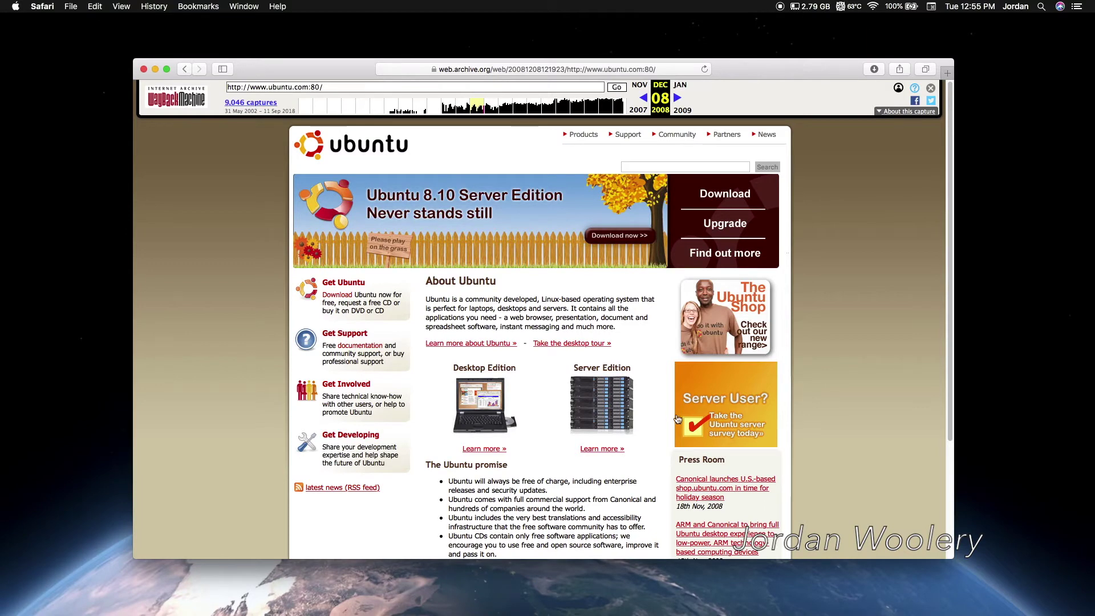
Step: Visit the archived Ubuntu server survey page, go back to the homepage, and close Safari
click(698, 416)
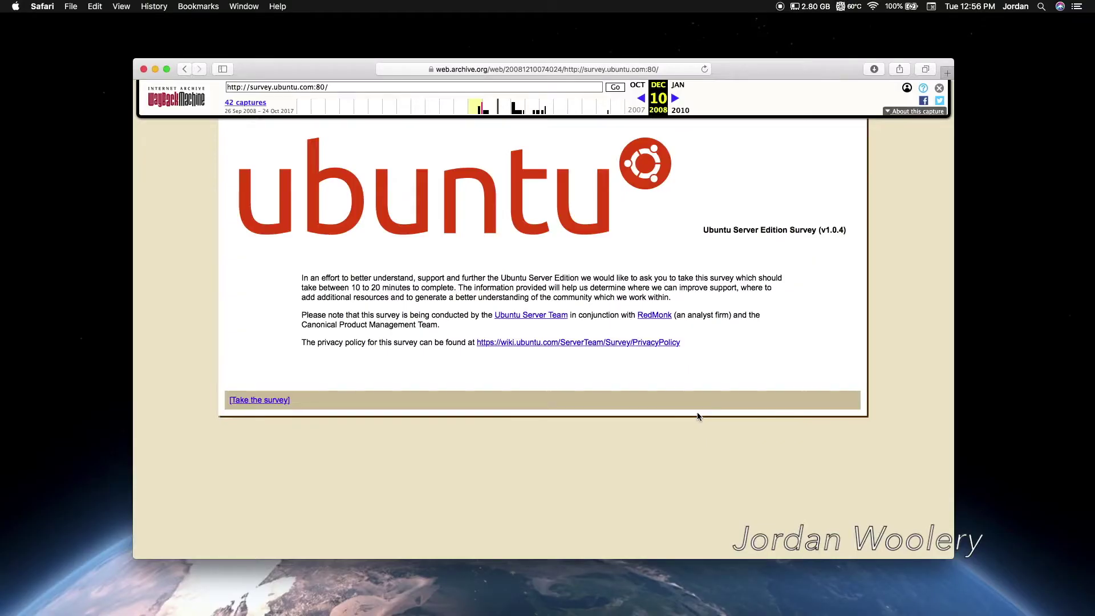
click(183, 70)
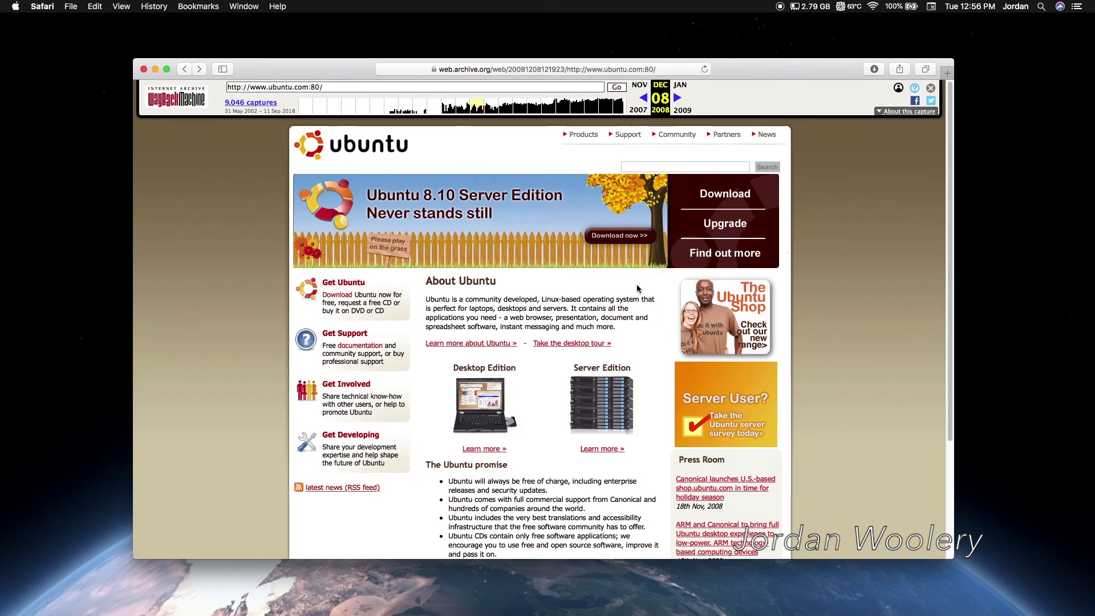
scroll(643, 286, down, 5)
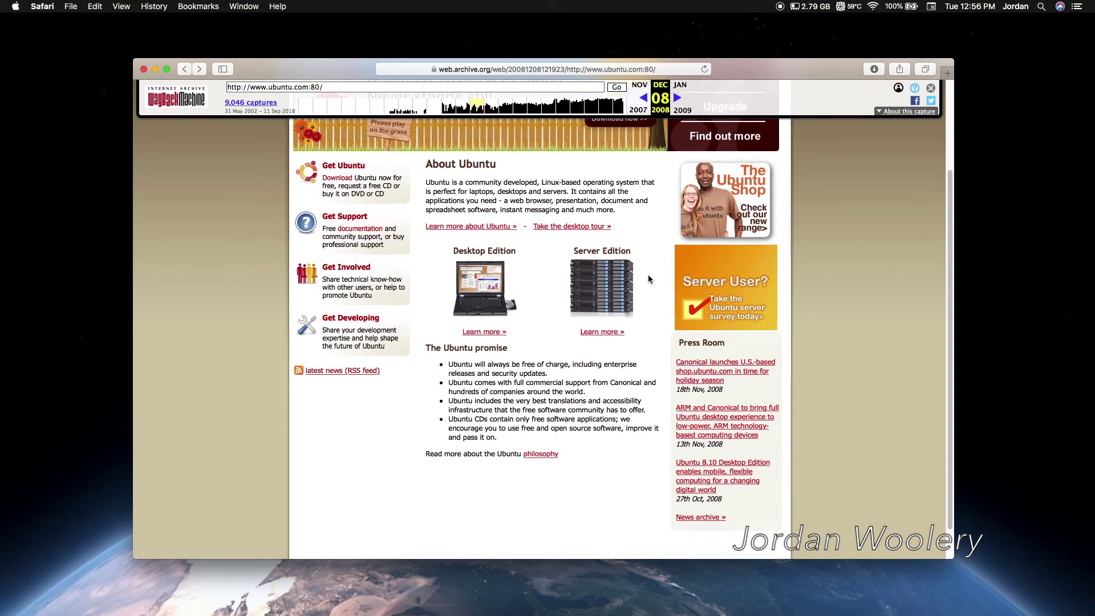
click(144, 69)
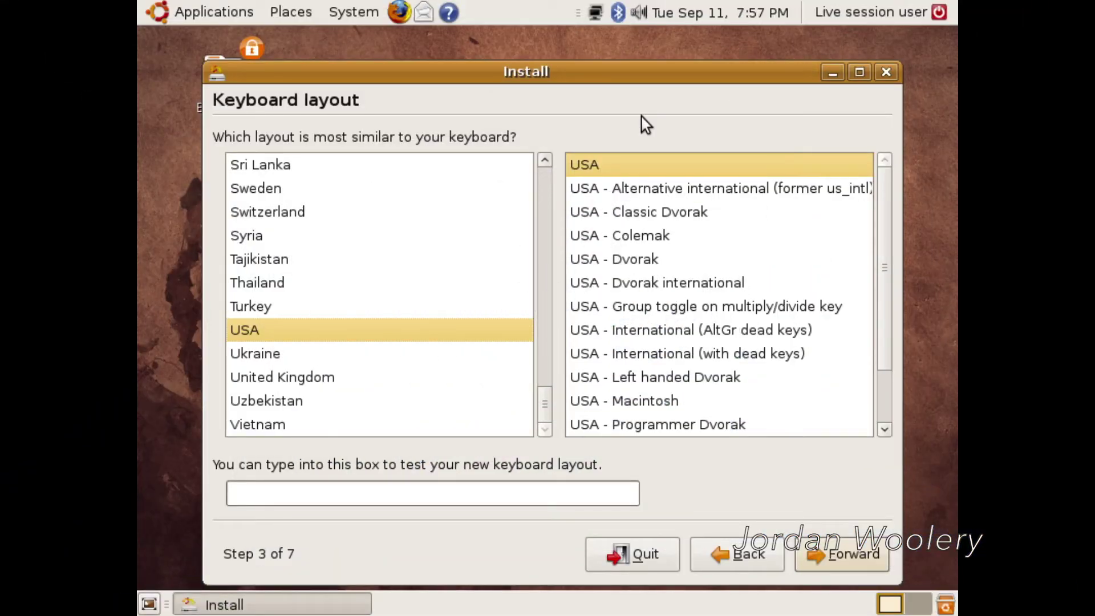
Step: Keep the USA keyboard layout and accept Guided – use entire disk partitioning
click(843, 549)
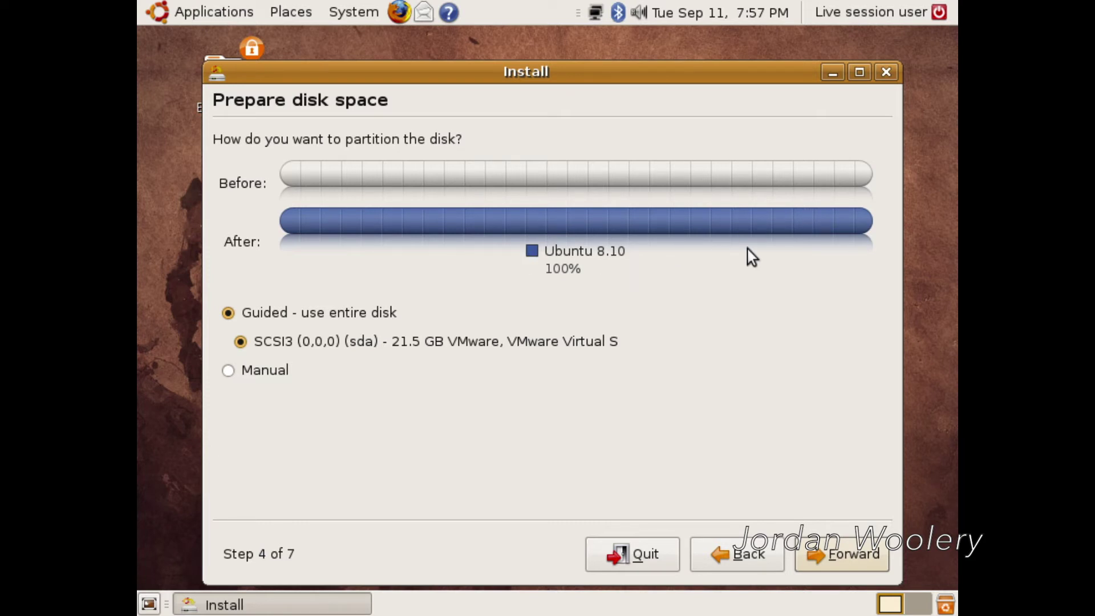
click(840, 547)
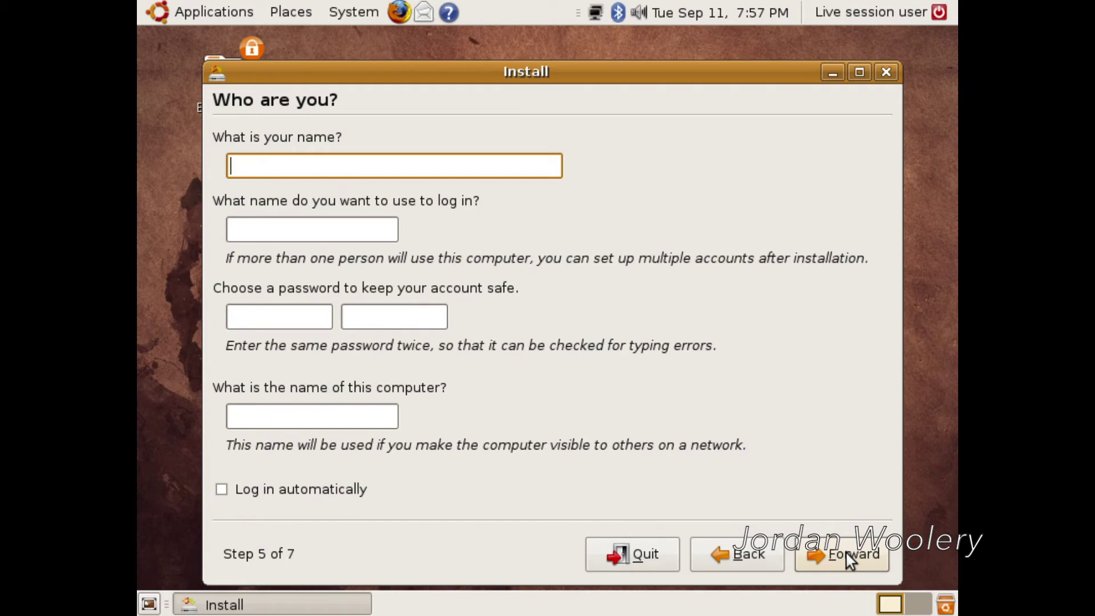
Step: Enter the user's name, set and confirm the account password, and continue to Ready to install
text(Jordan)
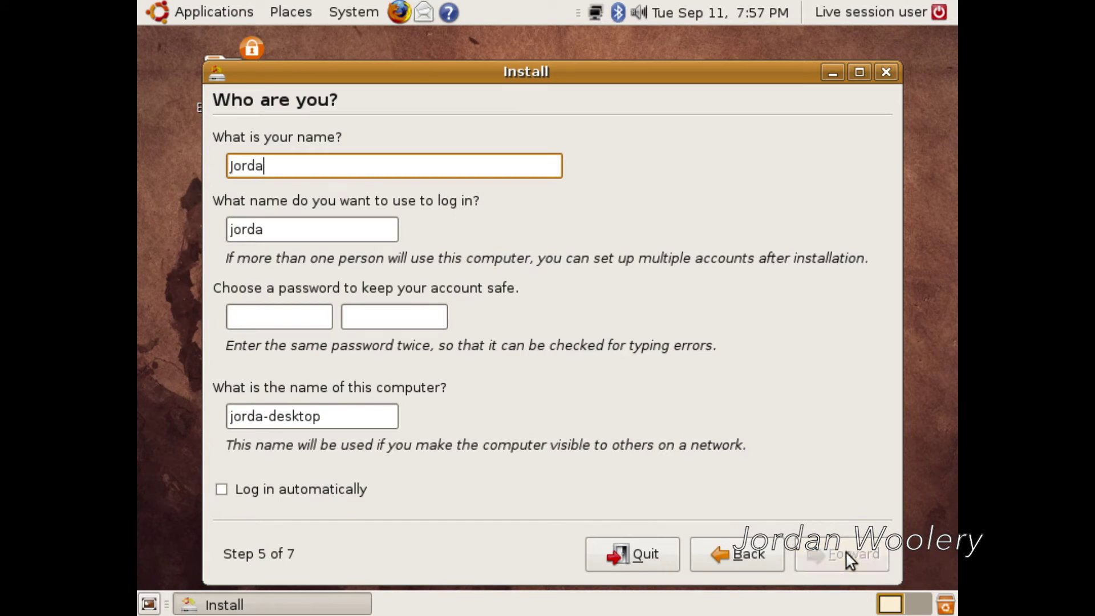
key(Tab)
key(Tab)
text(********)
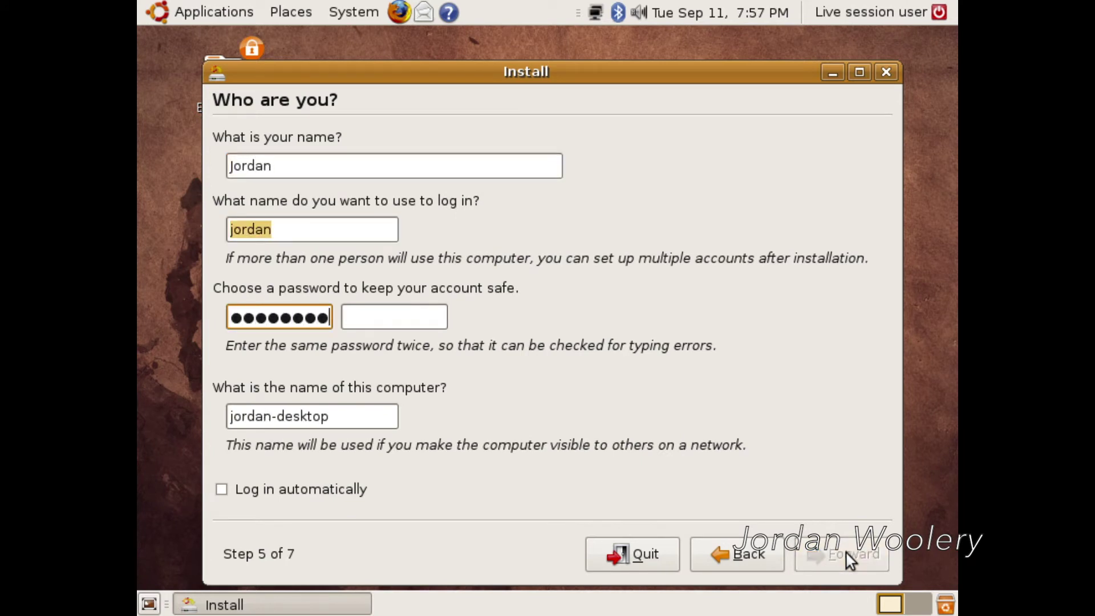
key(BackSpace)
key(BackSpace)
key(BackSpace)
key(BackSpace)
key(BackSpace)
key(BackSpace)
key(BackSpace)
key(BackSpace)
key(BackSpace)
text(*********)
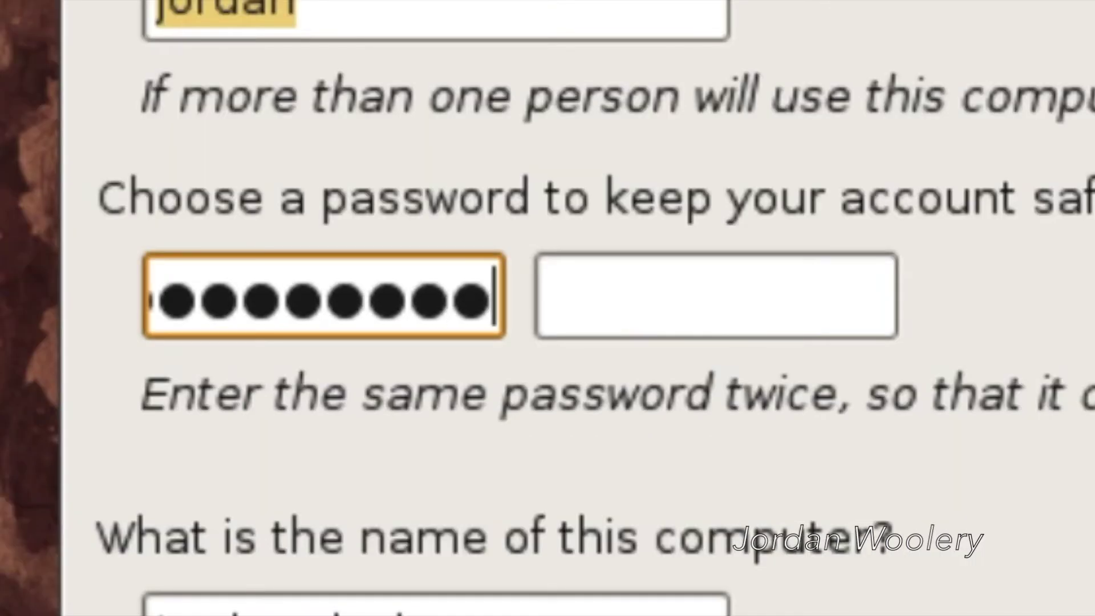
key(Tab)
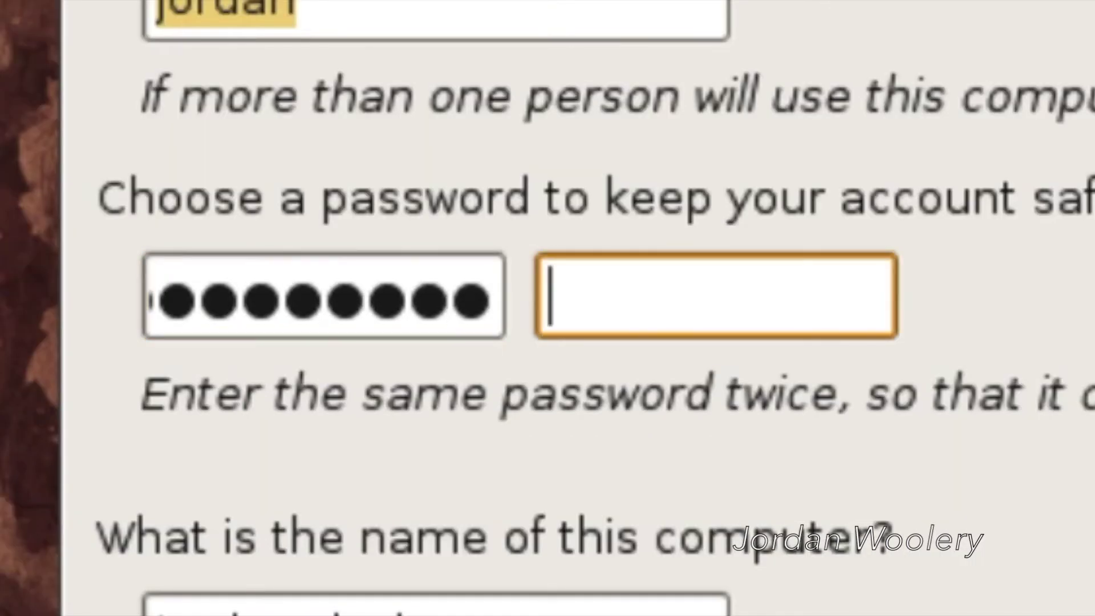
text(*********)
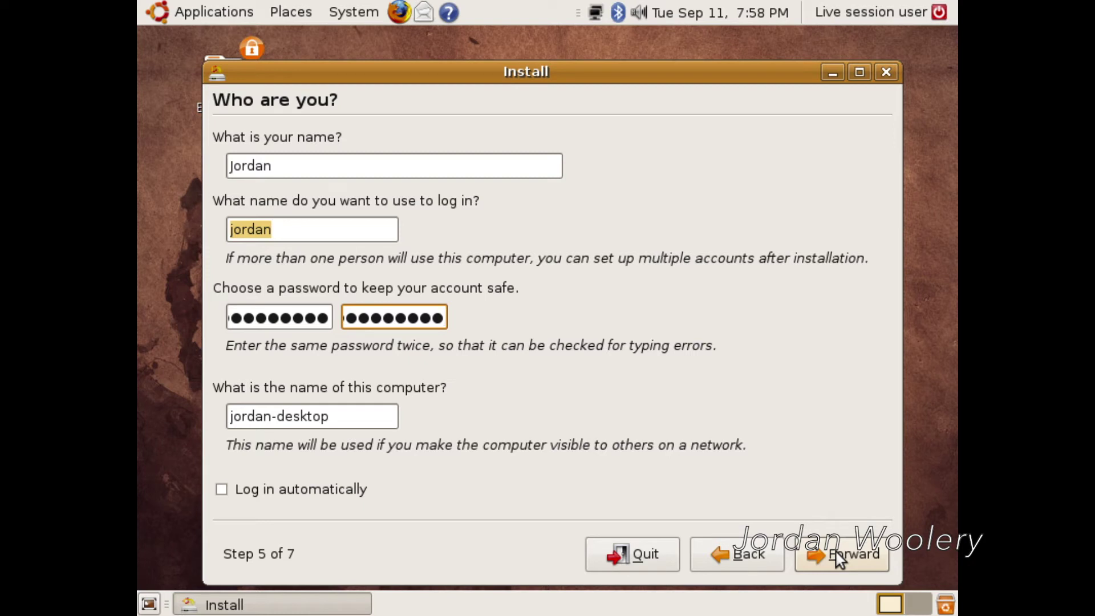
click(836, 552)
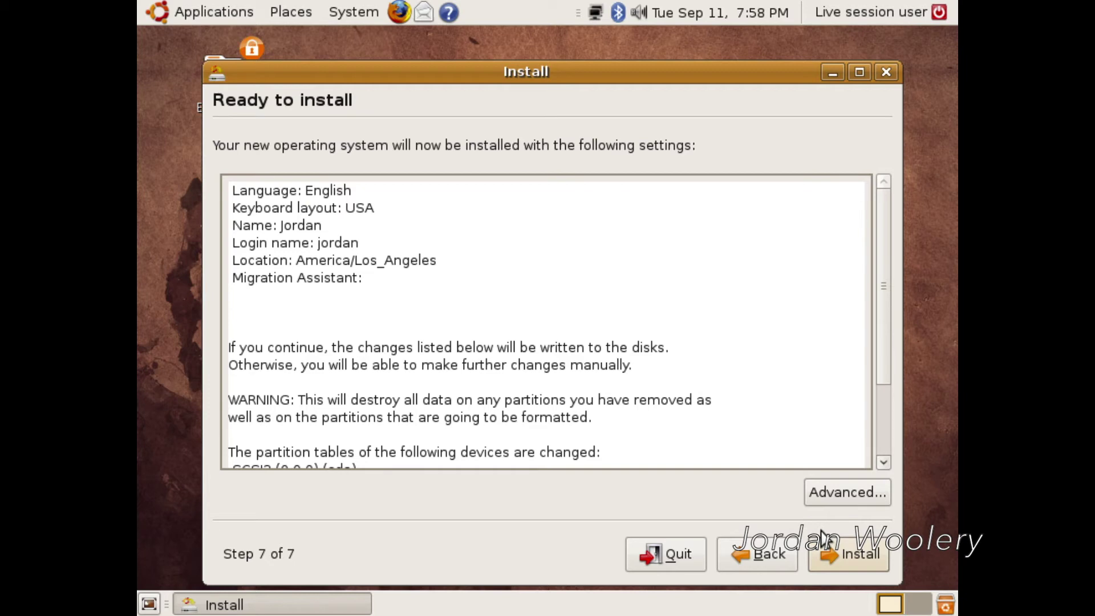
Step: Start the Ubuntu installation from the Ready to install summary
click(824, 539)
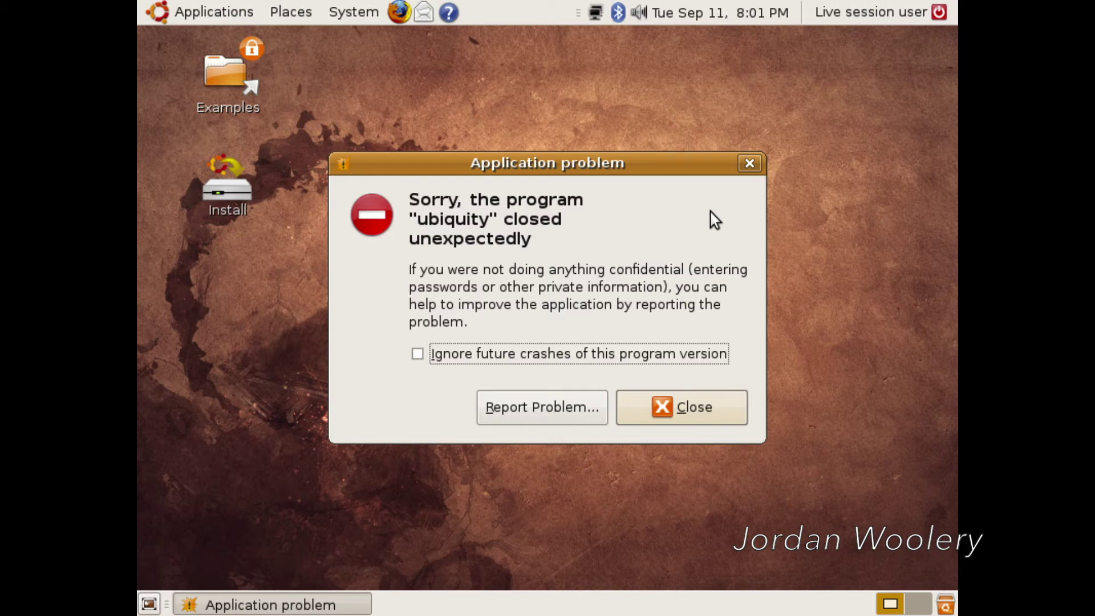
Step: Close the ubiquity crash report and restart from the Live session user menu
click(687, 394)
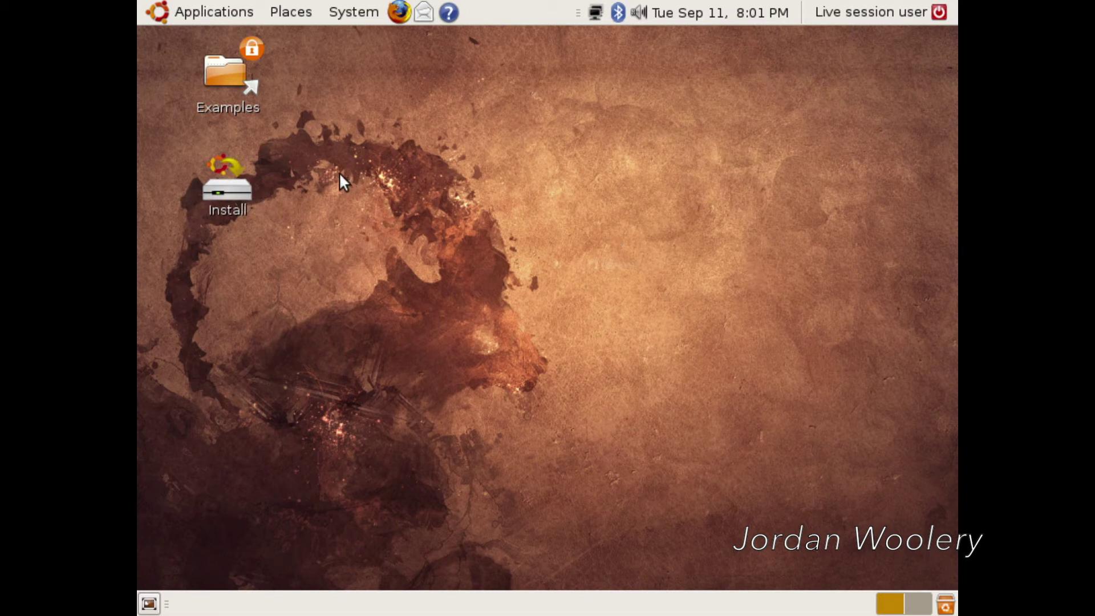
click(940, 12)
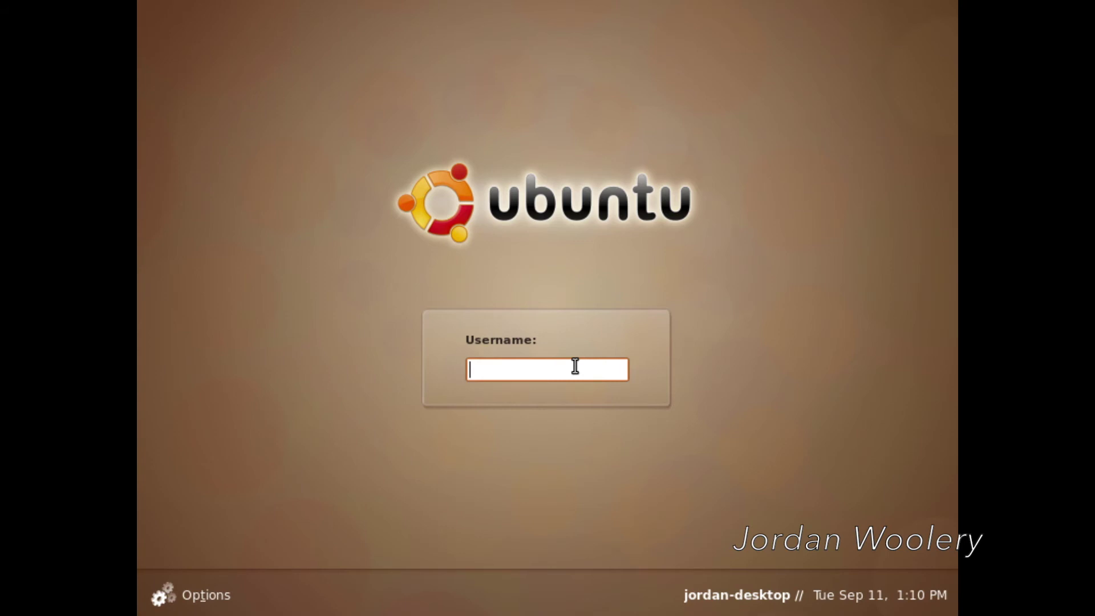
Step: Log in with the user's username and password, briefly opening and closing the login Options
text(jwoo)
key(BackSpace)
key(BackSpace)
key(BackSpace)
text(ordan)
key(Return)
text(•••••••••••)
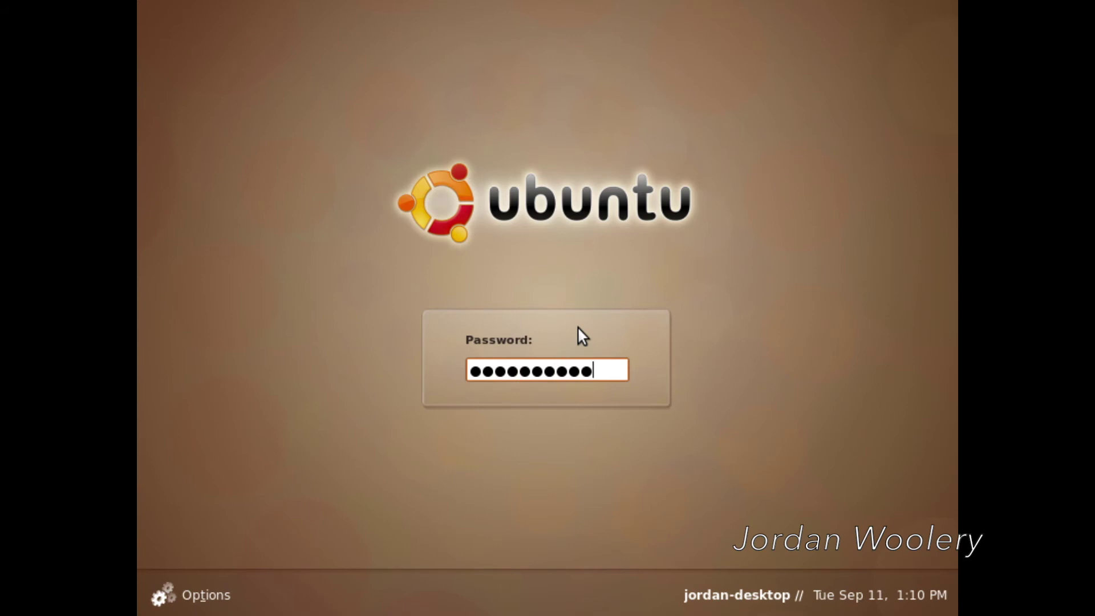
click(199, 607)
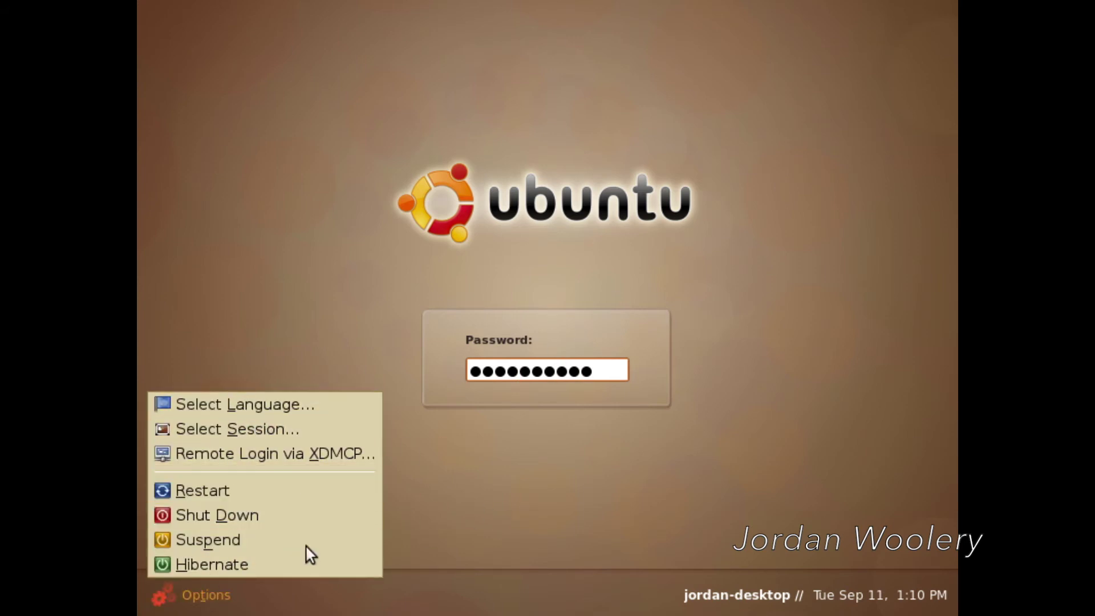
click(465, 467)
click(609, 369)
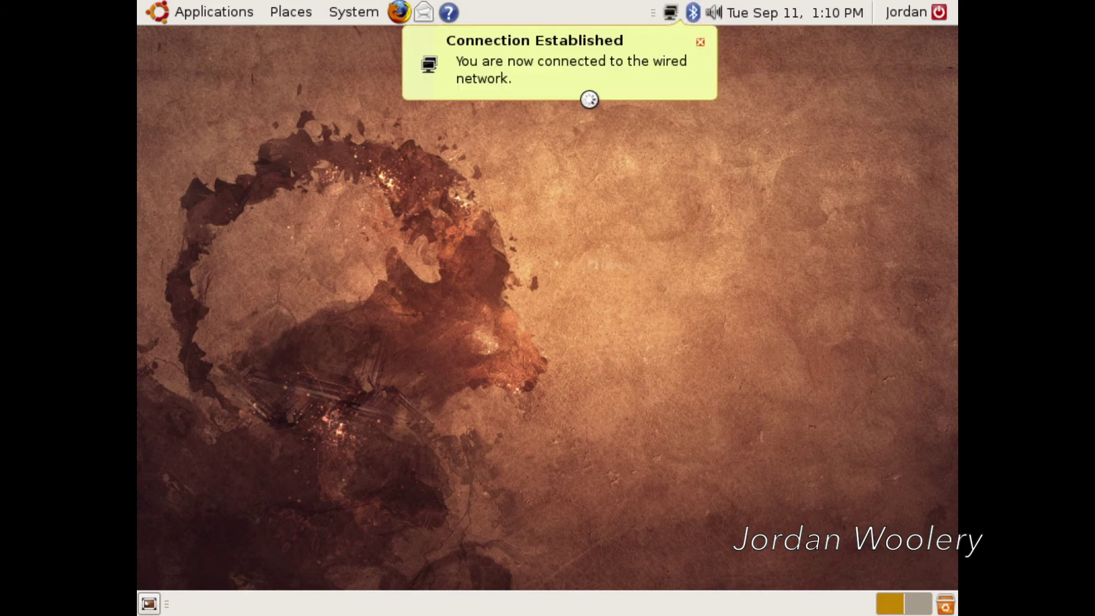
Step: Dismiss the 'Connection Established' wired-network notification from the desktop
click(699, 42)
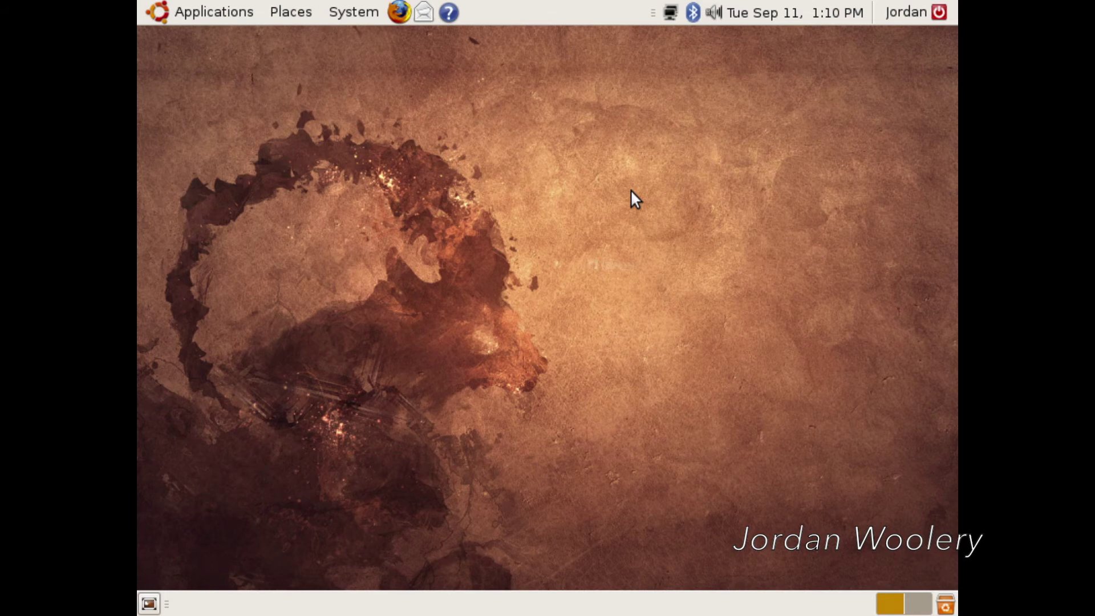
click(342, 13)
Step: Set the screen resolution to 1280 x 720 (16:9), apply it, and close Screen Resolution
mouse_move(346, 38)
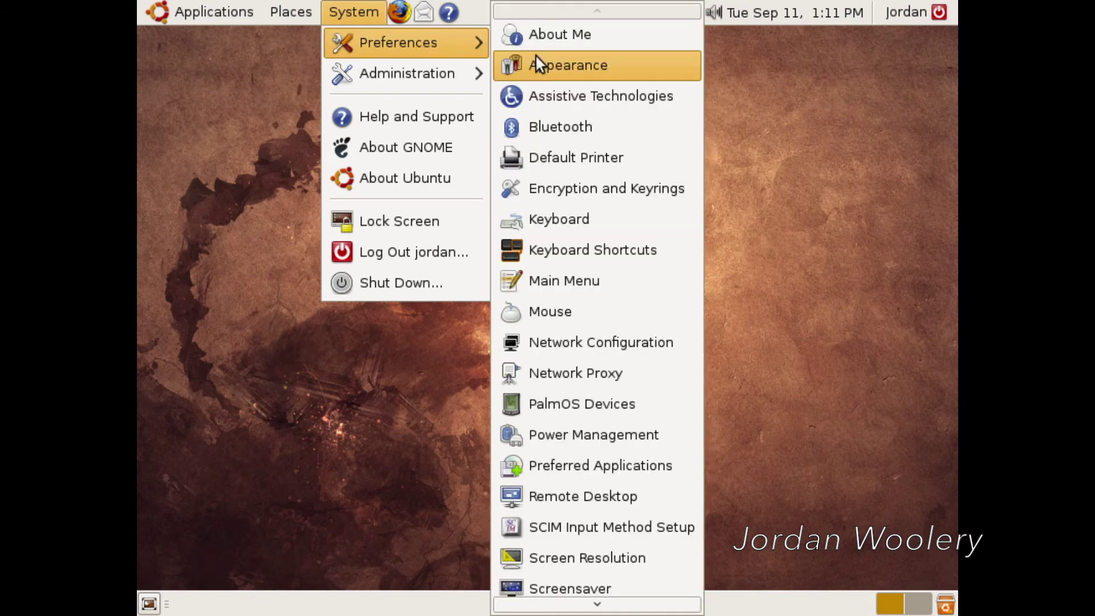
click(587, 558)
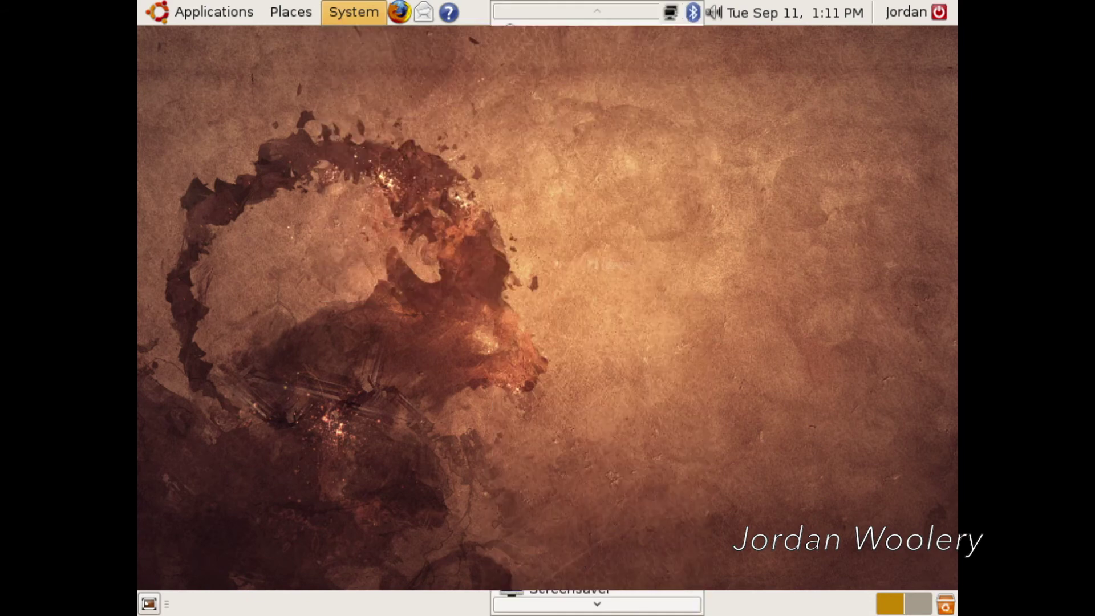
click(475, 360)
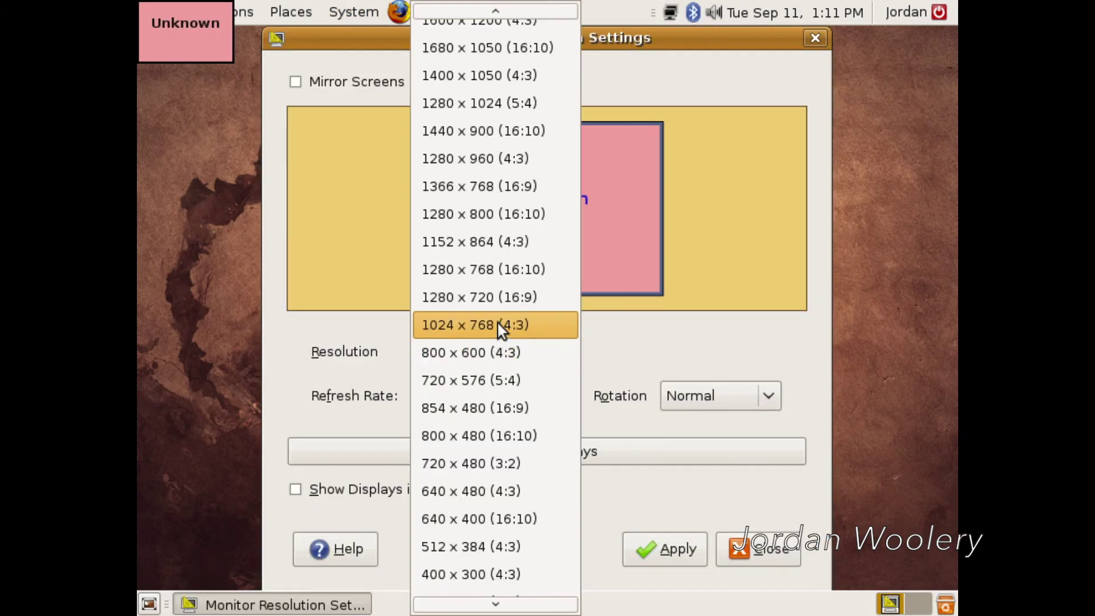
click(509, 303)
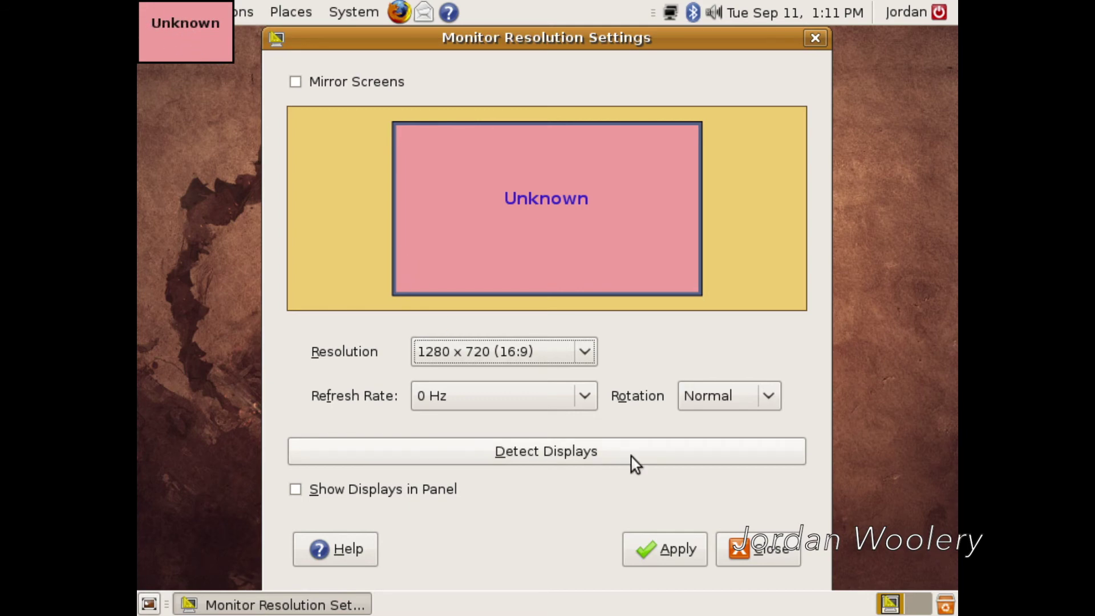
click(682, 556)
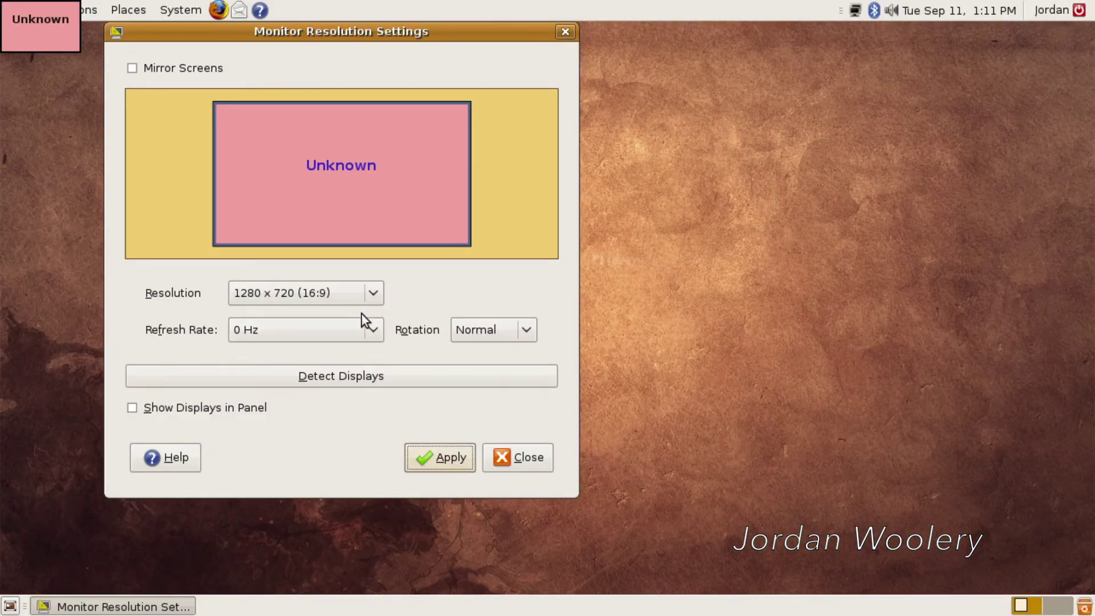
click(502, 456)
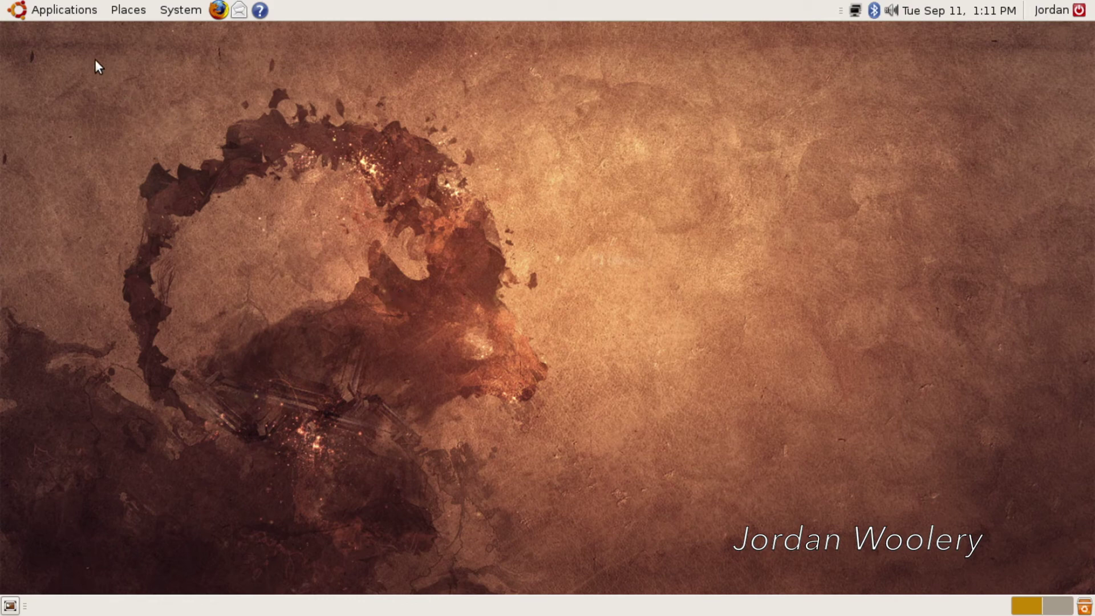
Step: Launch Orca Screen Reader and Magnifier from Applications > Universal Access, bringing up its 47-voice setup
click(70, 11)
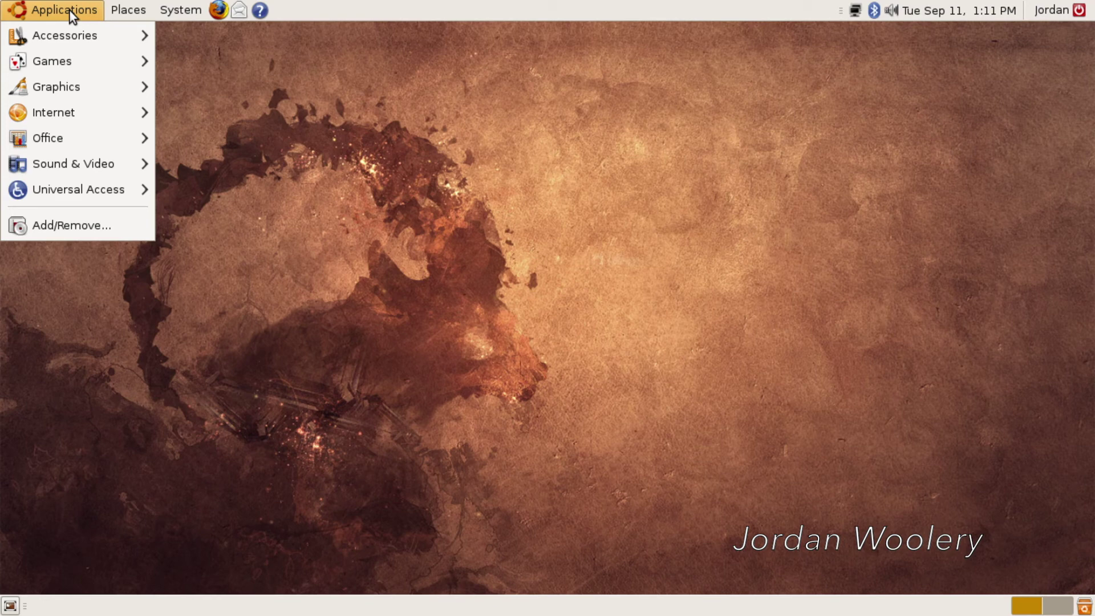
mouse_move(114, 190)
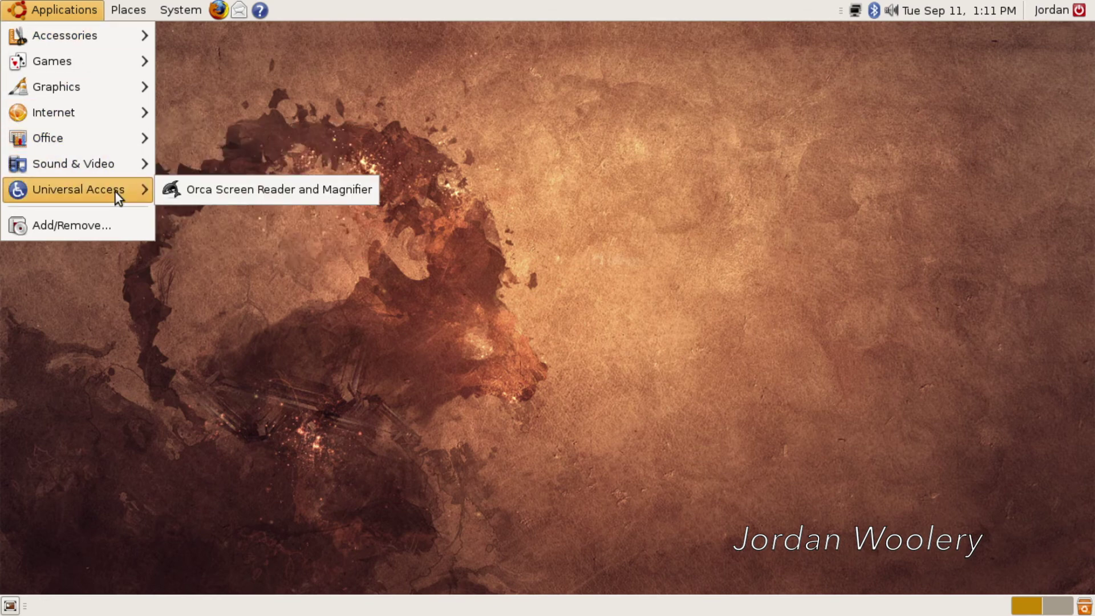
click(224, 197)
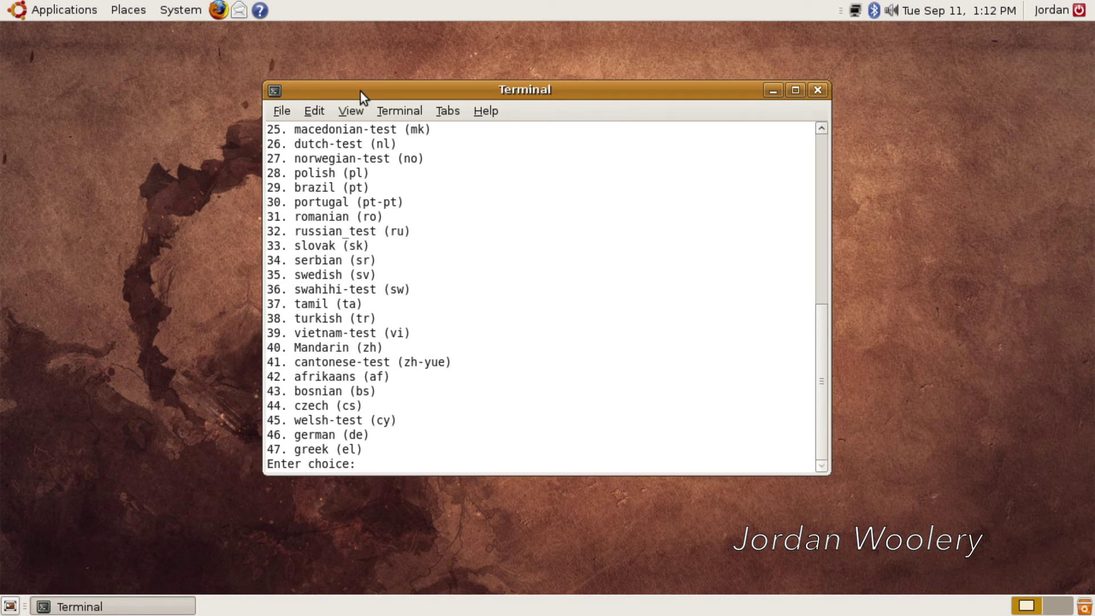
Step: Close the Orca setup terminal and check the master volume twice with the panel speaker icon
click(824, 91)
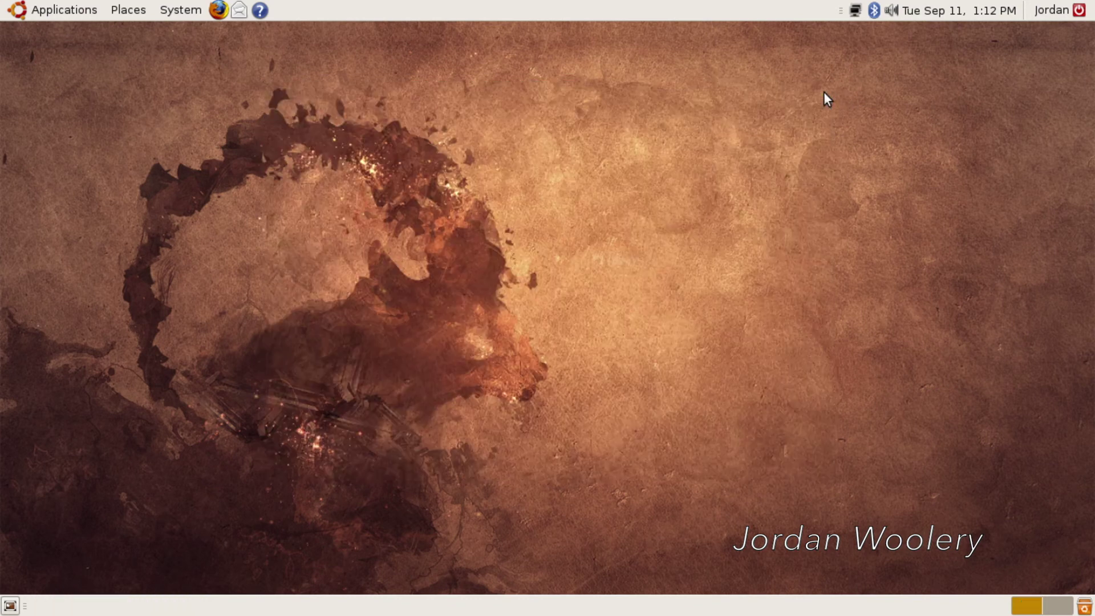
click(892, 12)
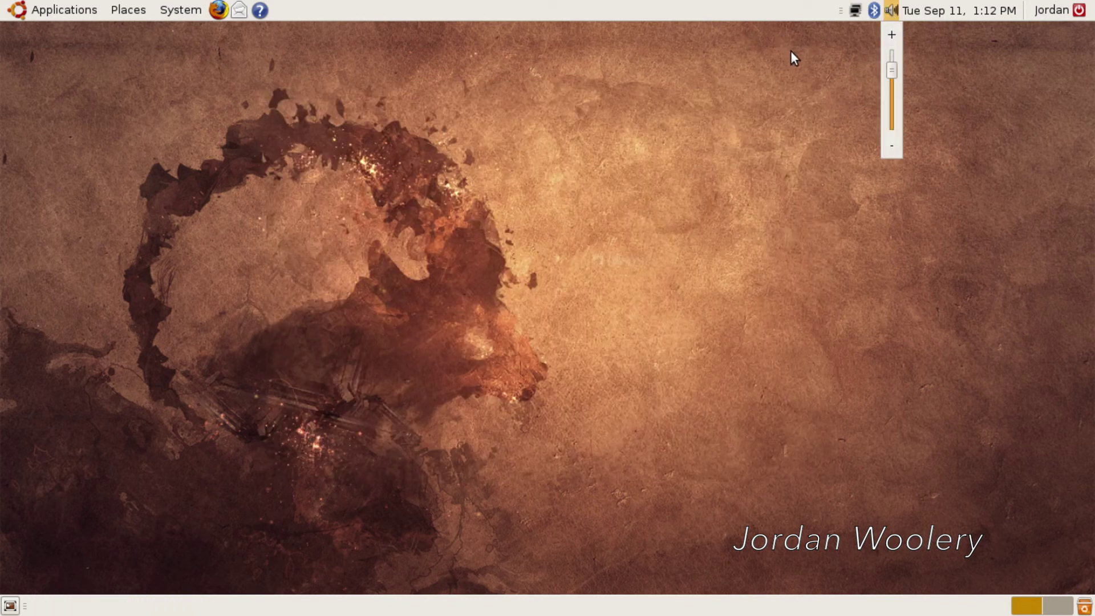
click(894, 8)
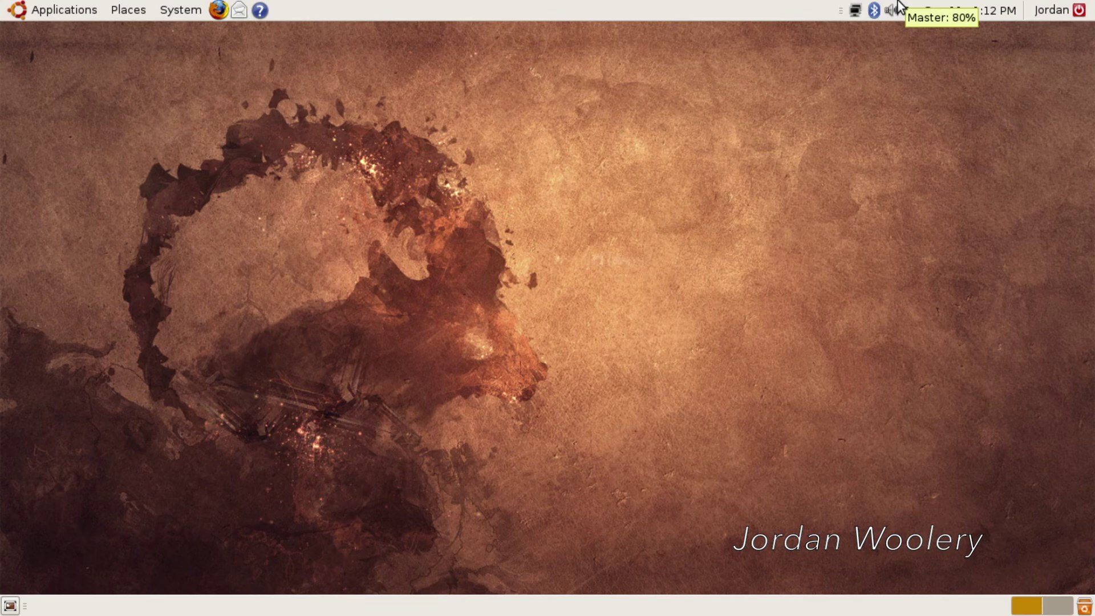
click(891, 10)
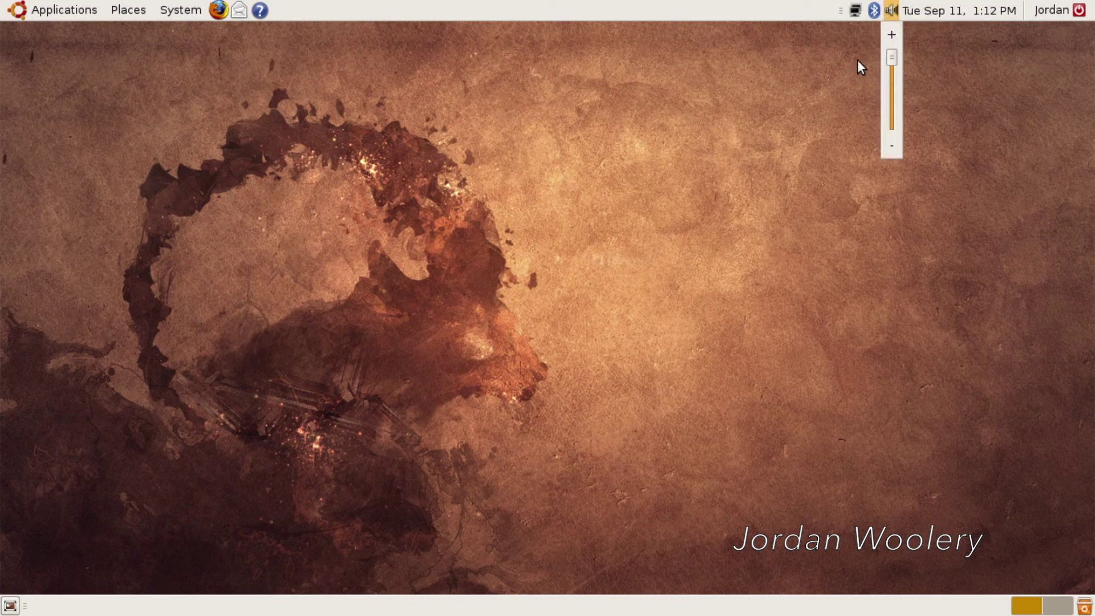
click(889, 12)
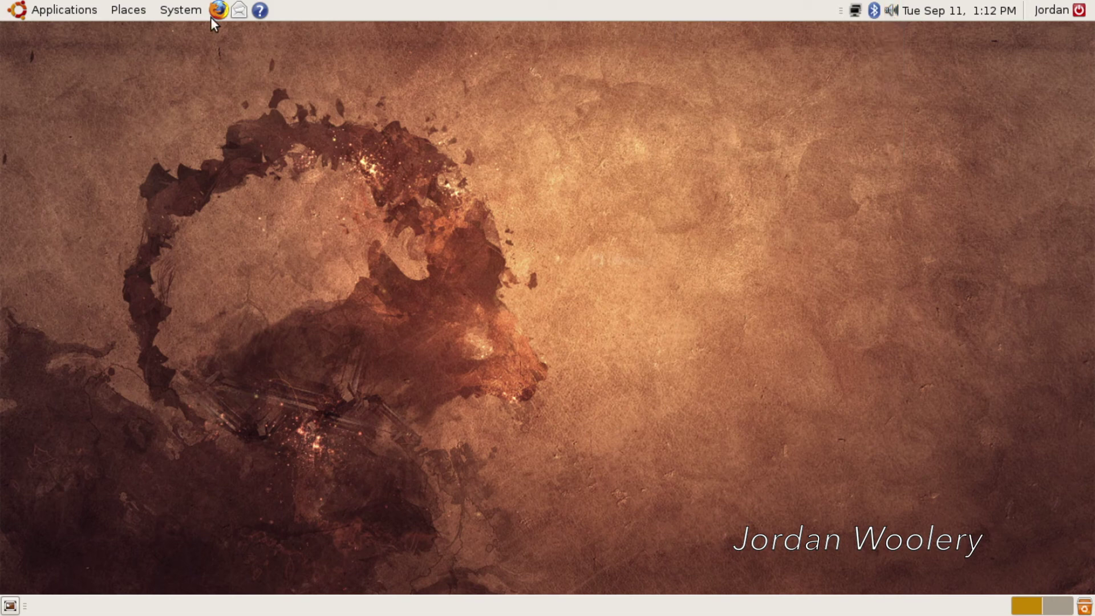
Step: Relaunch Orca Screen Reader and Magnifier and scroll its terminal to the top of the voice list
click(74, 10)
mouse_move(119, 186)
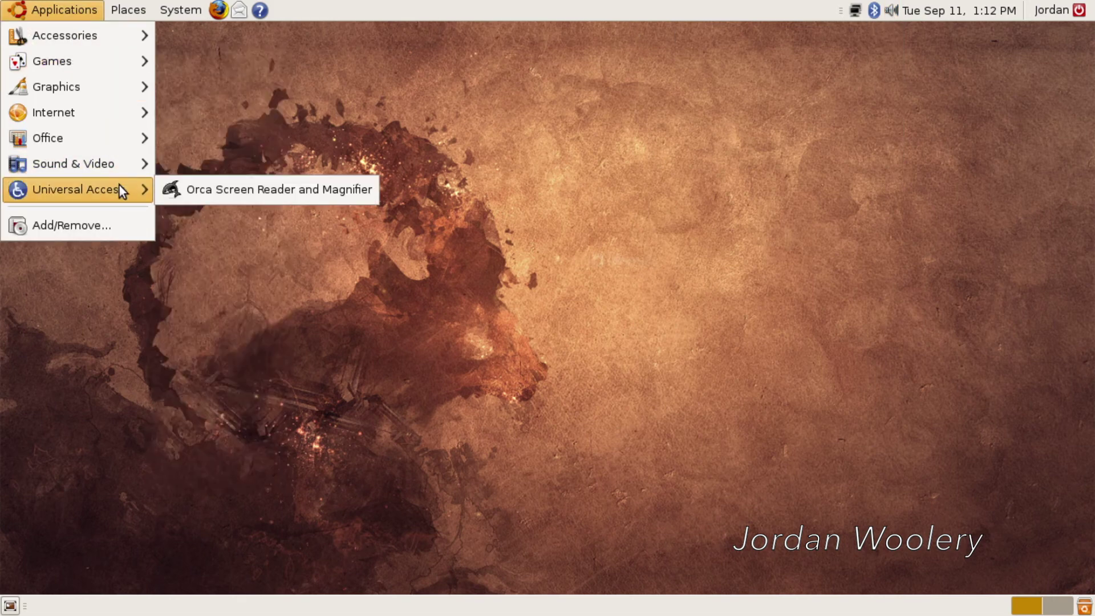
click(180, 188)
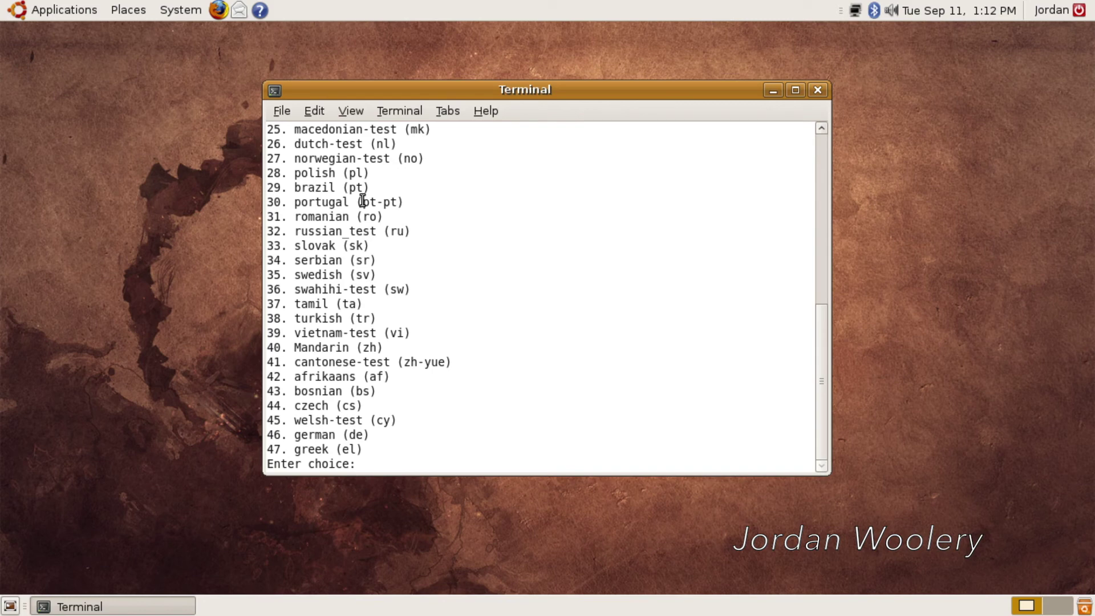
scroll(362, 201, up, 5)
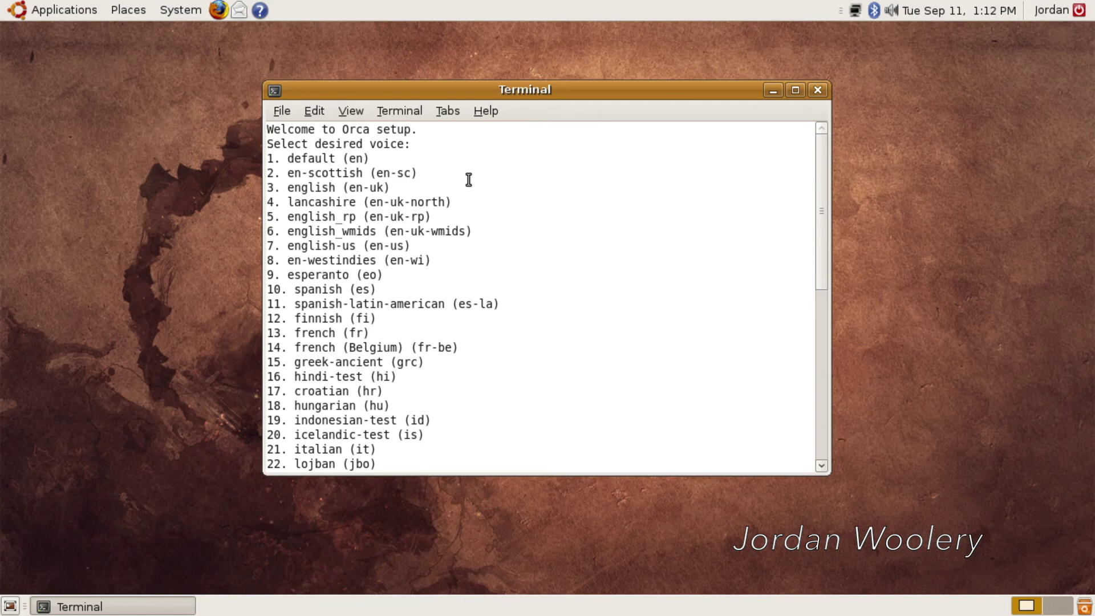
Step: Choose voice 1, the default, and turn word echo on and key echo off
text(1)
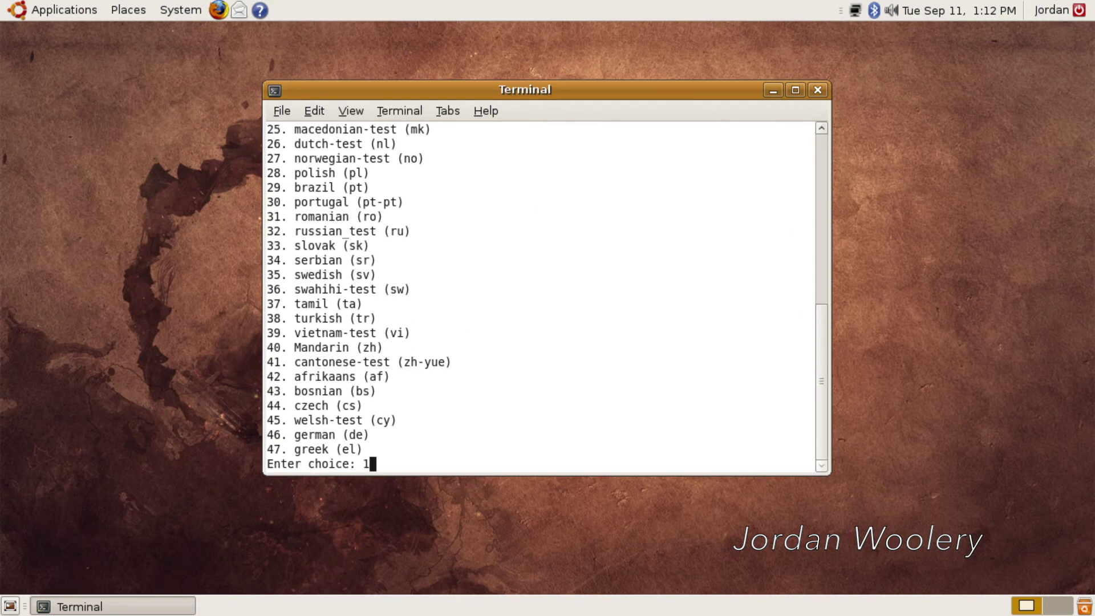
key(Return)
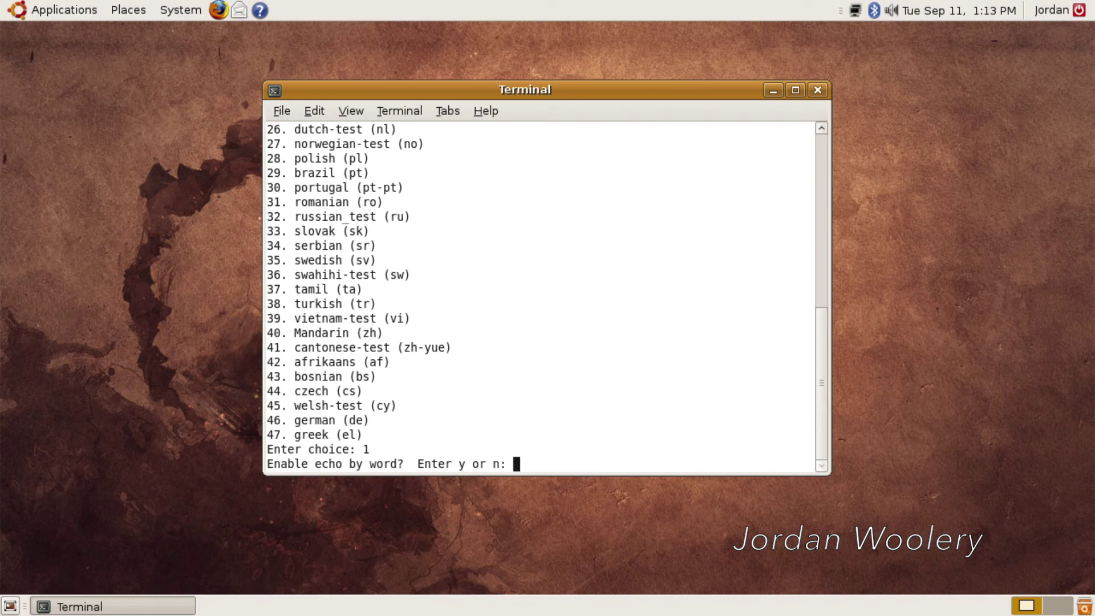
text(y)
key(Return)
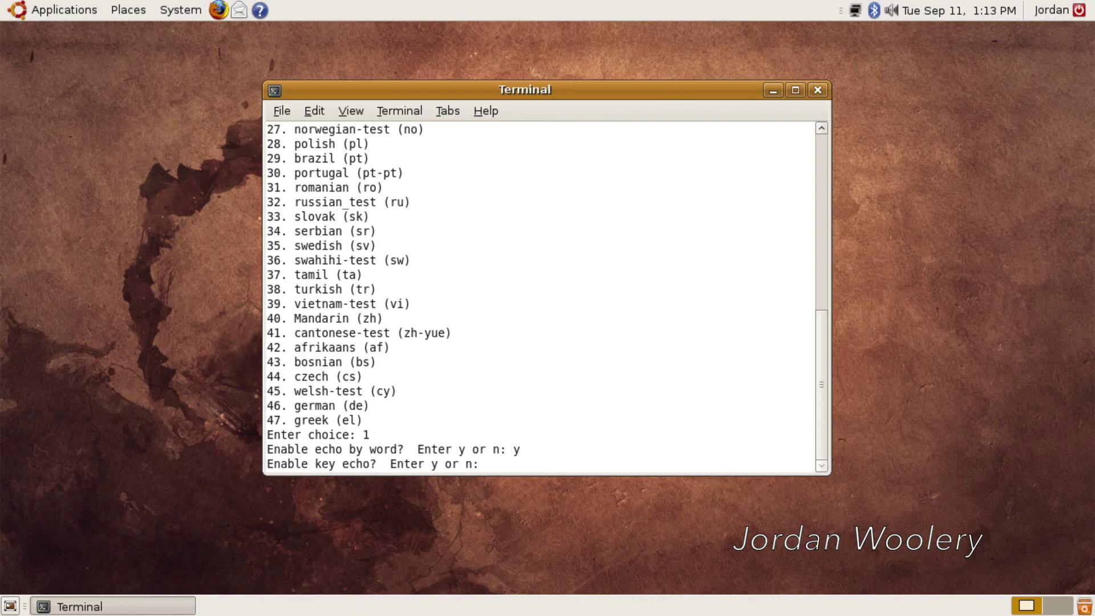
text(n)
key(Return)
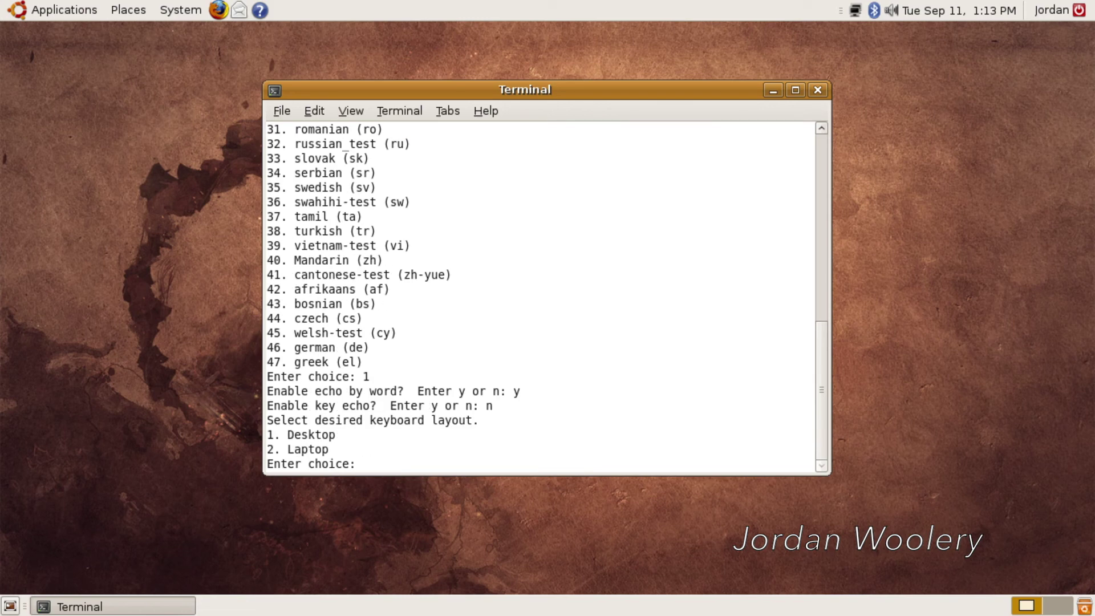
Step: Pick the Desktop keyboard layout, leave Braille and Braille Monitor off, and skip logging out
text(1)
key(Return)
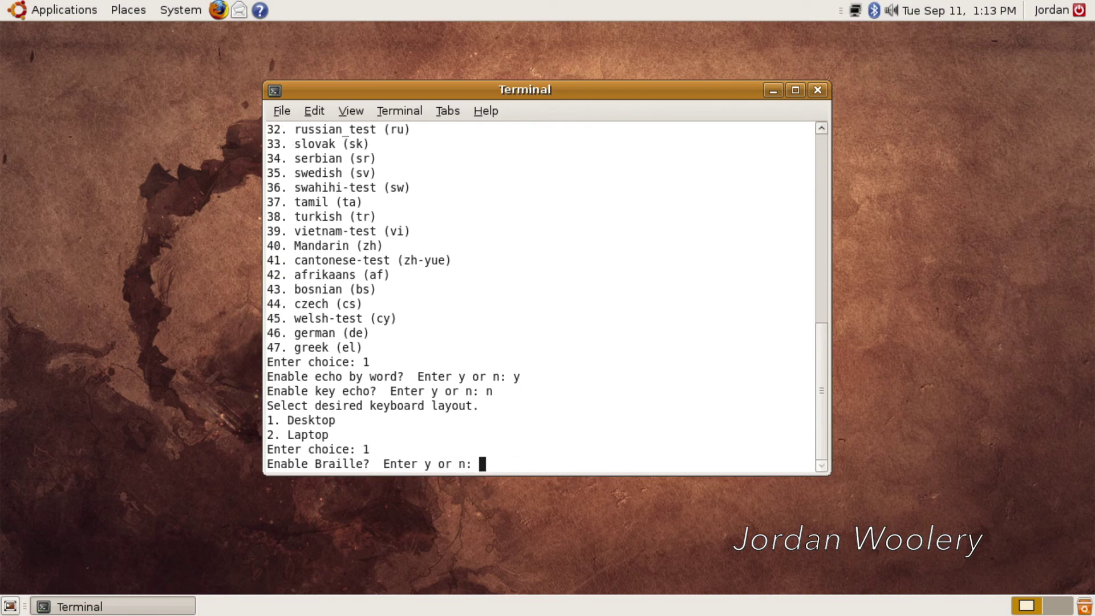
text(n)
key(Return)
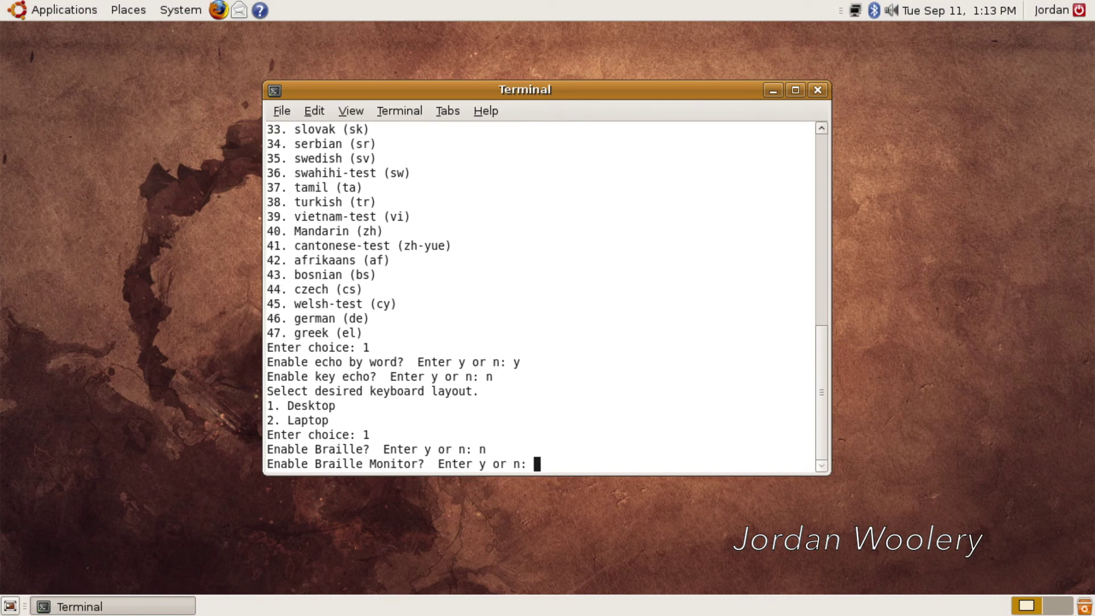
text(n)
key(Return)
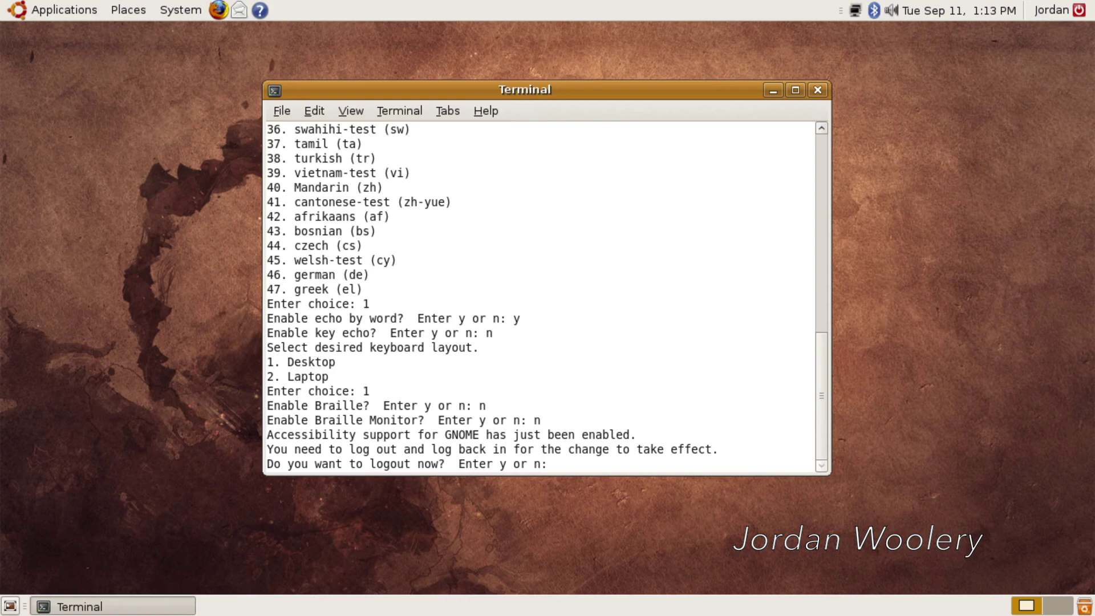
text(n)
key(Return)
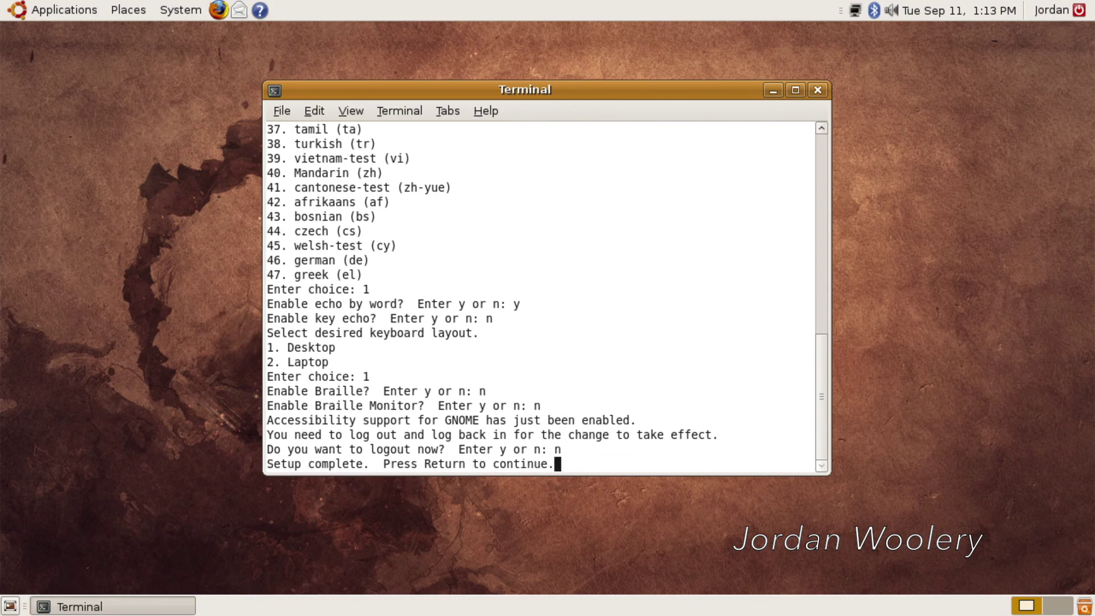
key(Return)
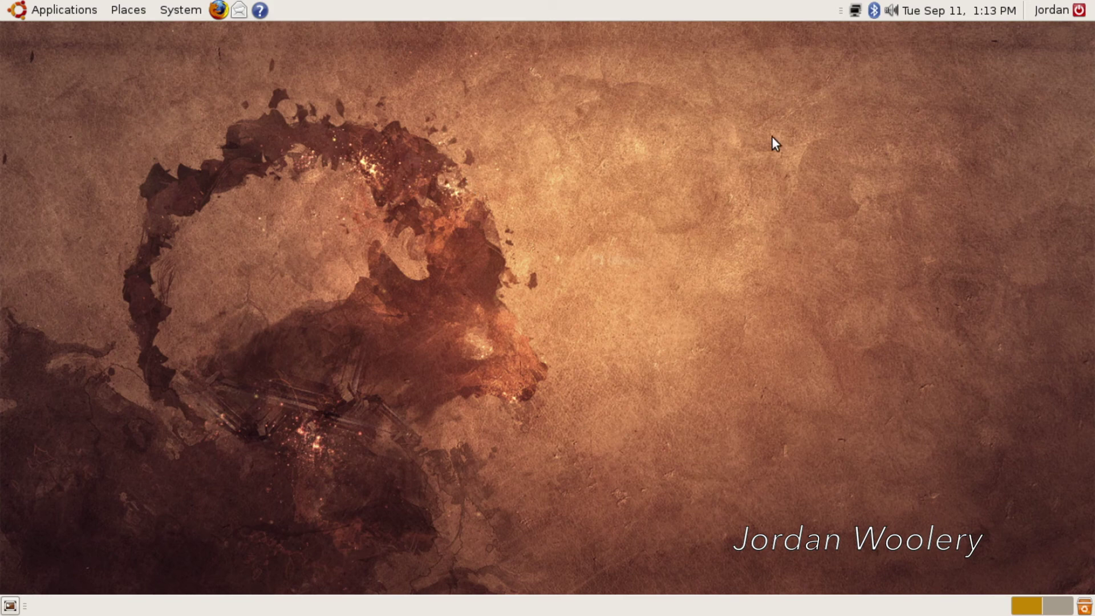
Step: Open and dismiss the session menu, then start Firefox from the top panel launcher
click(1037, 11)
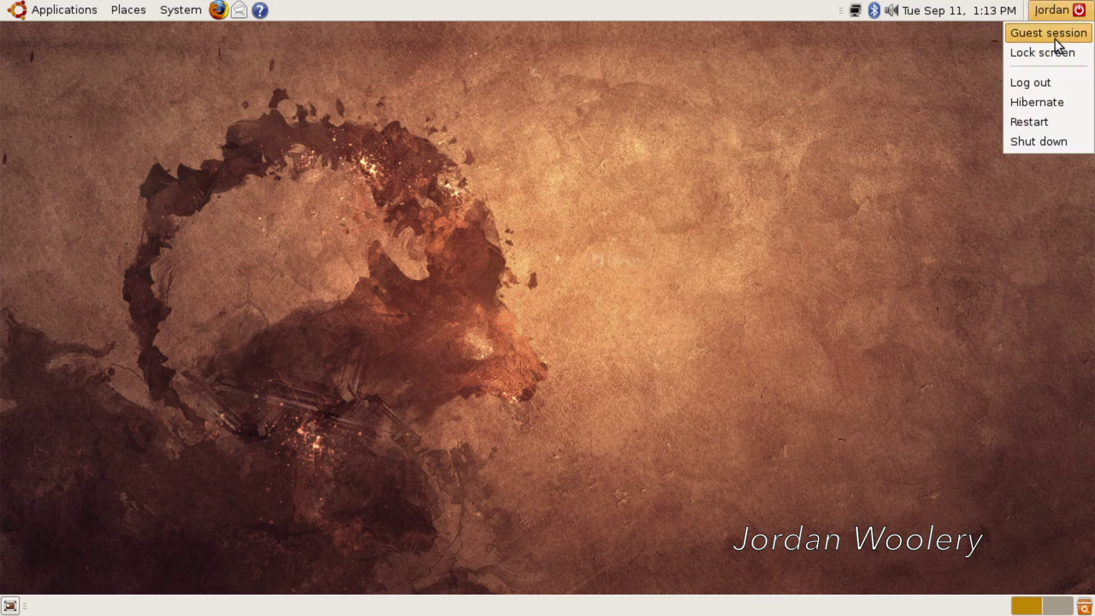
click(900, 95)
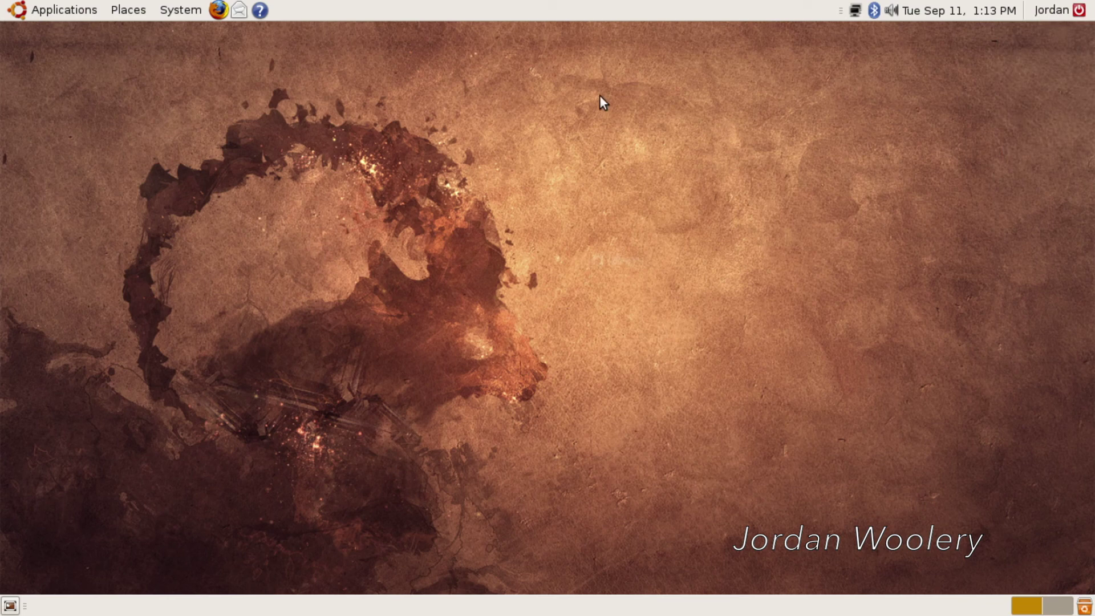
click(217, 10)
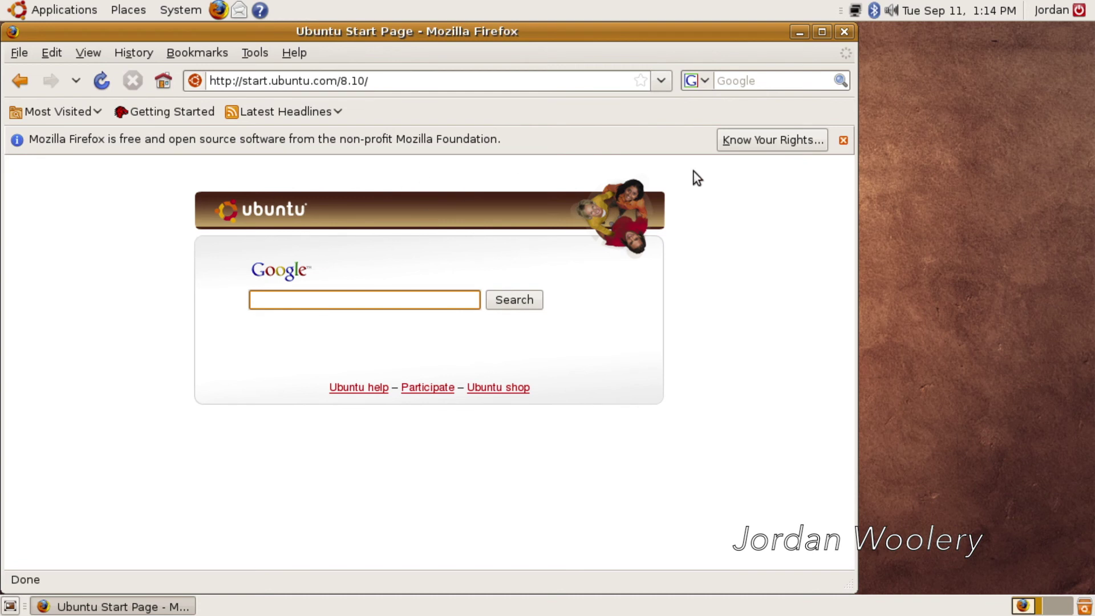
Step: Dismiss the info notice and view the version in Help > About Mozilla Firefox
click(843, 140)
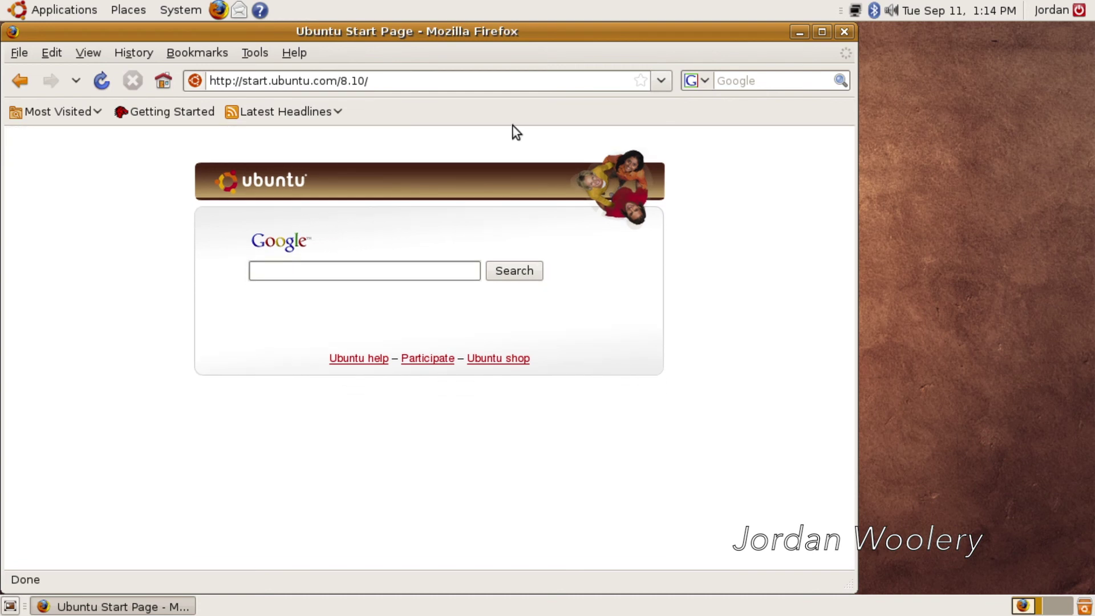
click(299, 54)
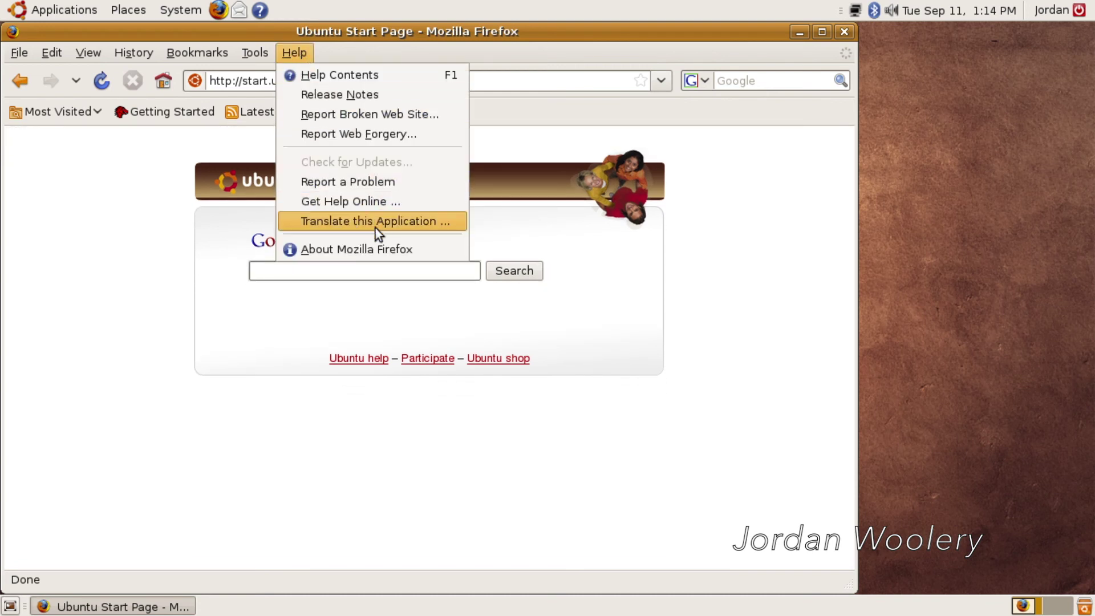
click(381, 251)
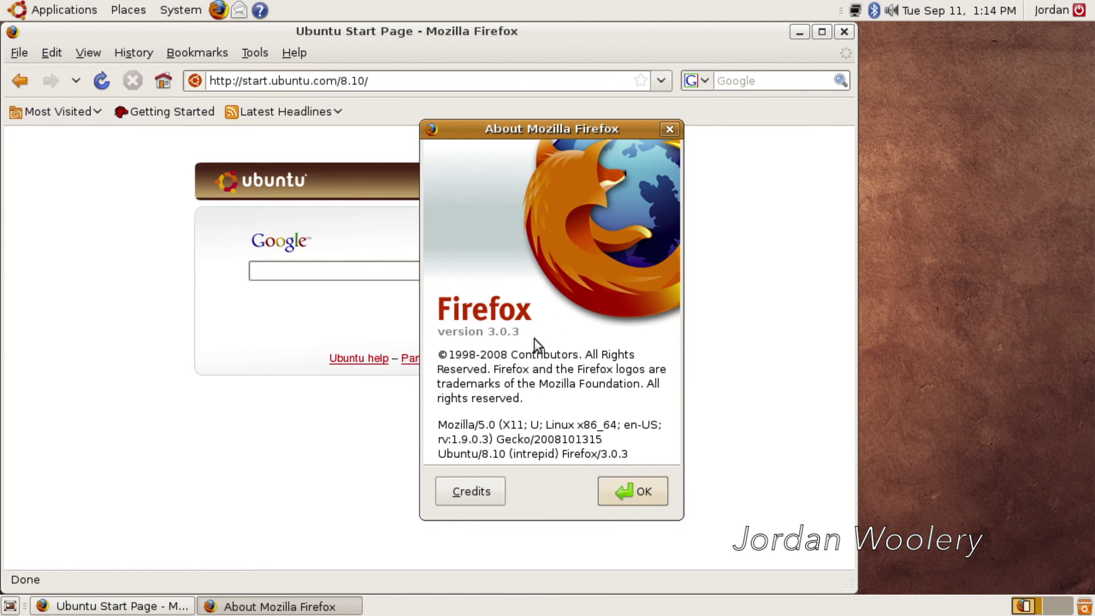
click(640, 491)
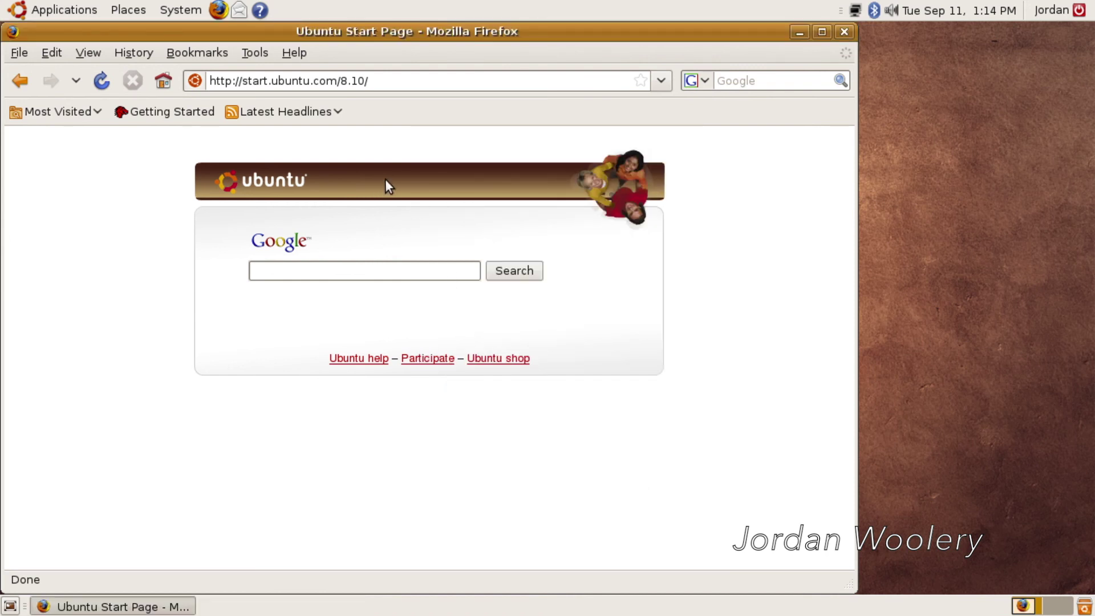
Step: Change the start page address from 8.10 to 10.10, load it, and close Firefox
click(358, 82)
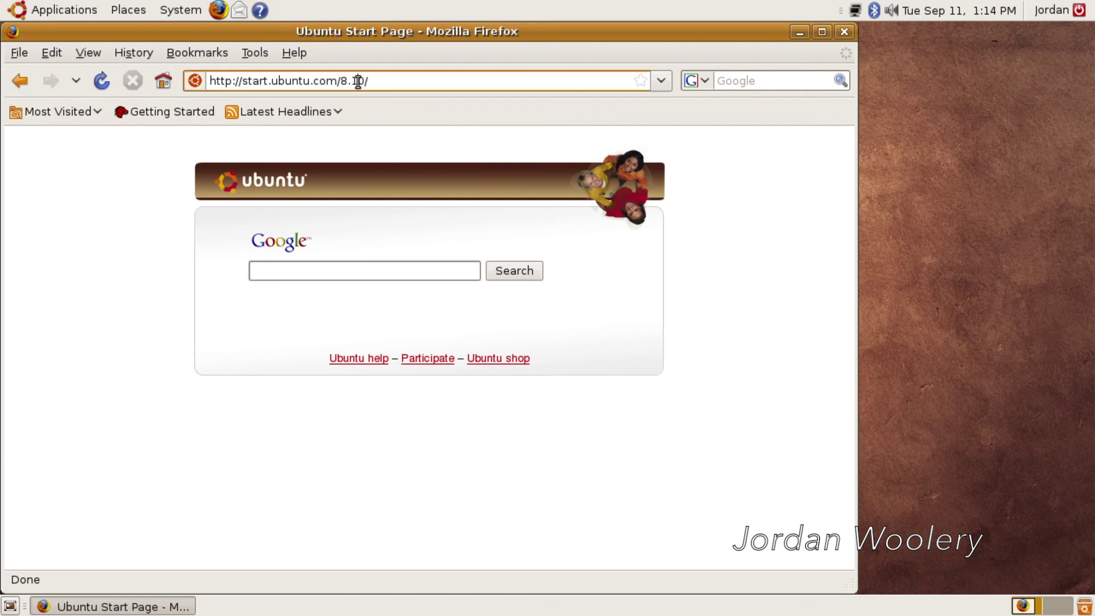
drag(357, 81, 349, 81)
key(BackSpace)
click(375, 81)
key(Left)
key(Left)
key(Left)
key(Left)
text(10)
key(Return)
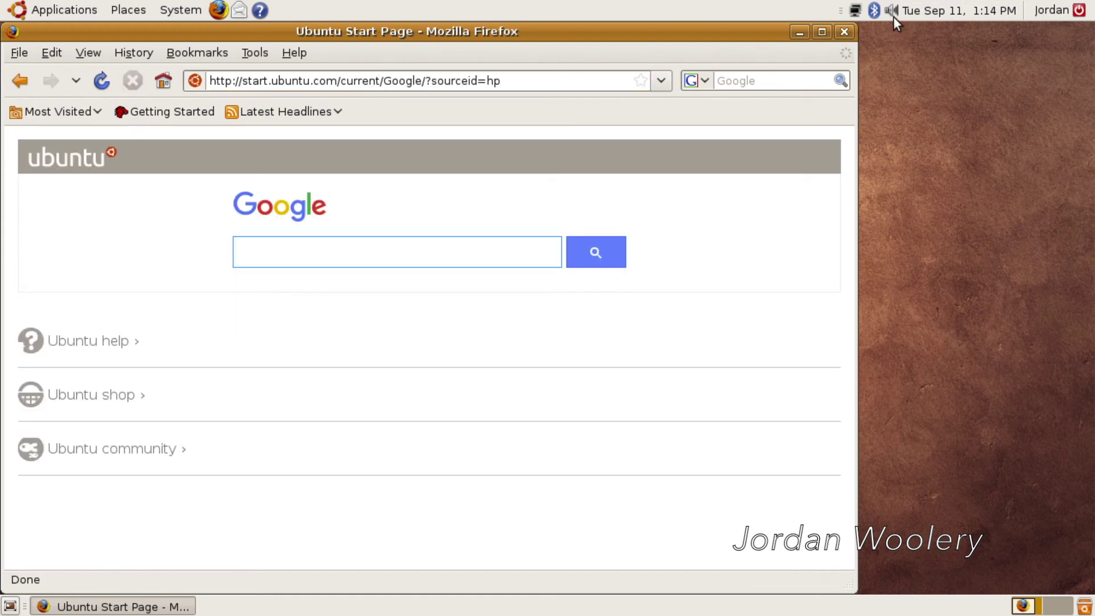
click(844, 32)
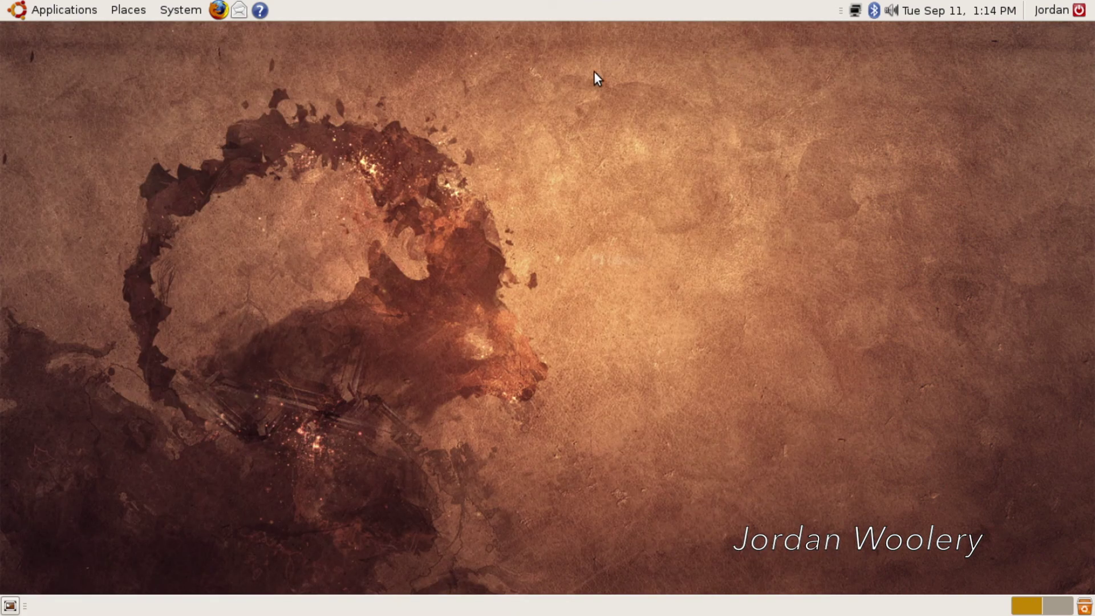
click(163, 11)
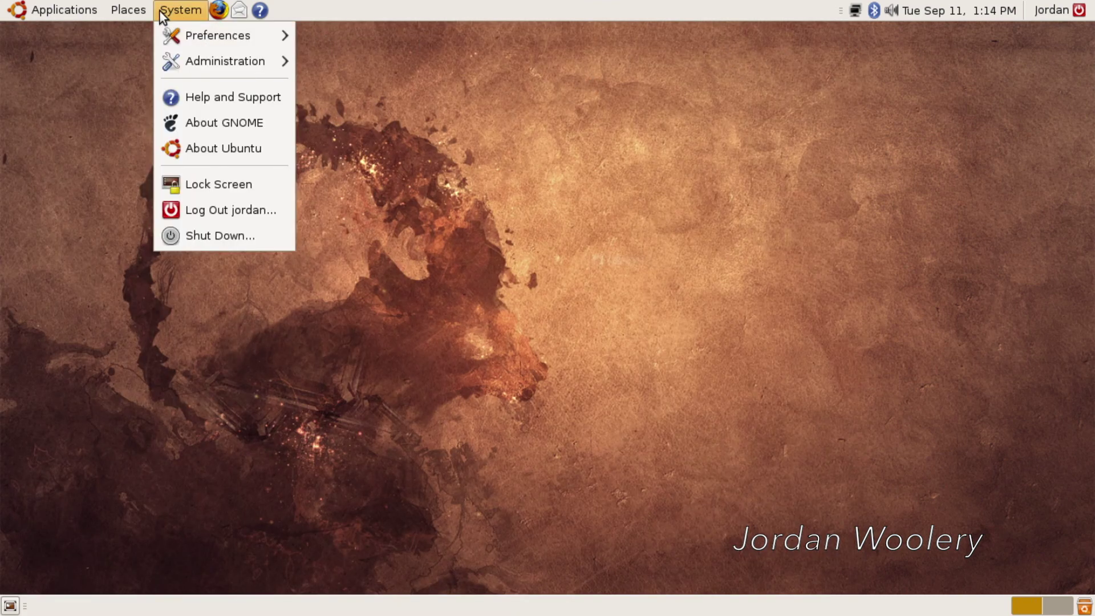
mouse_move(135, 11)
mouse_move(88, 9)
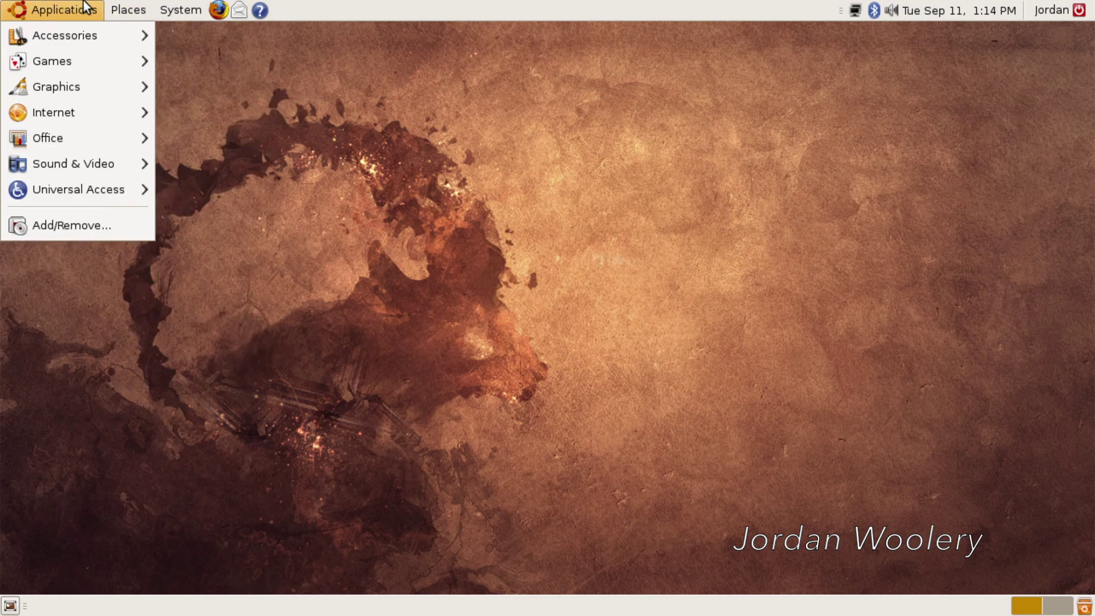
mouse_move(77, 191)
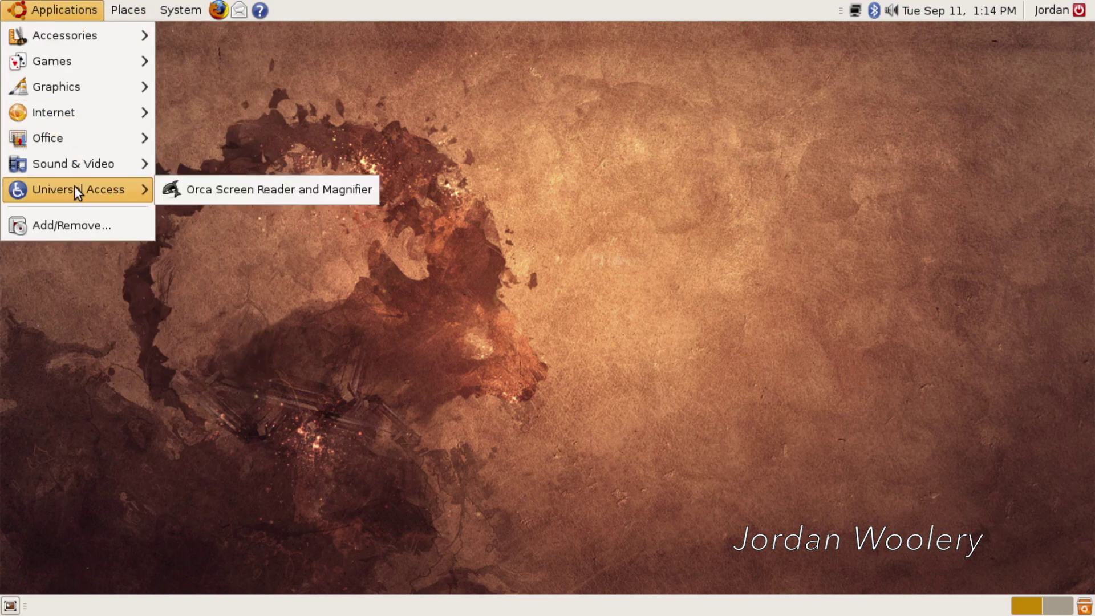
mouse_move(86, 166)
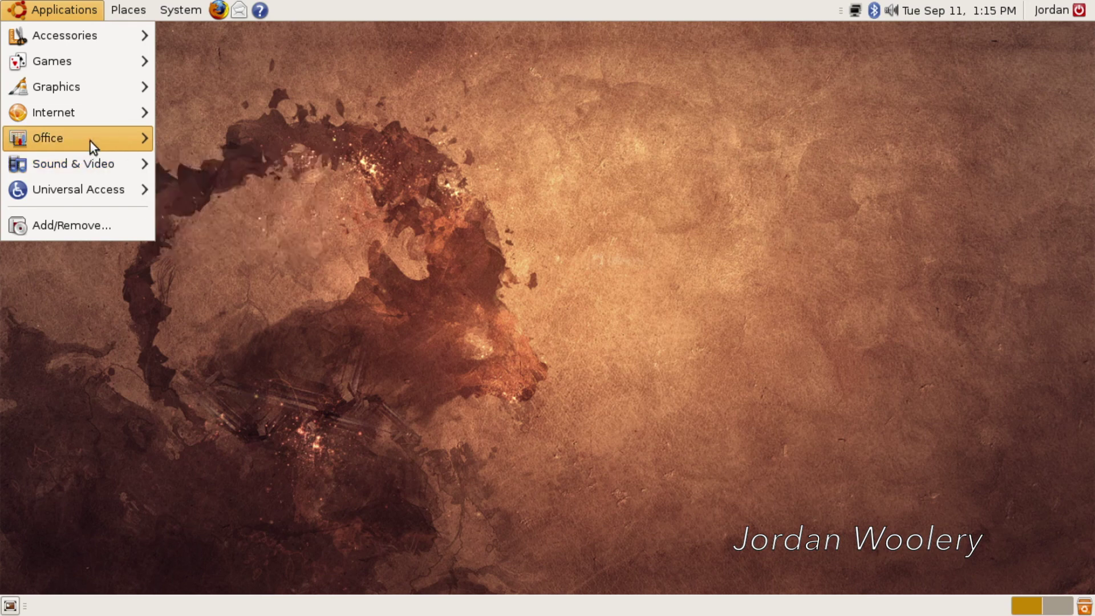
mouse_move(90, 142)
click(194, 236)
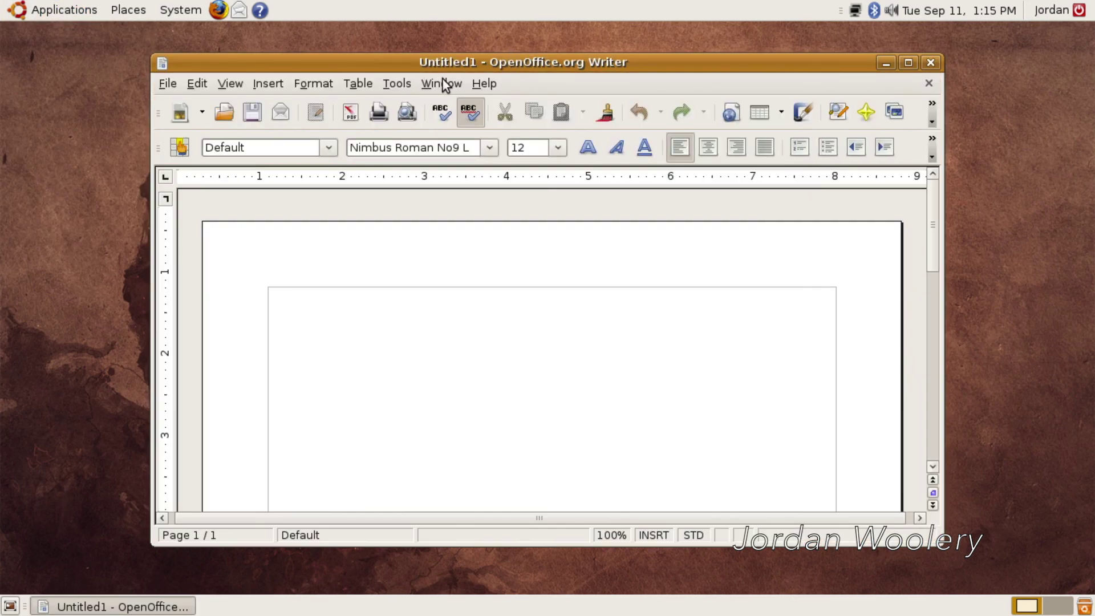
click(483, 84)
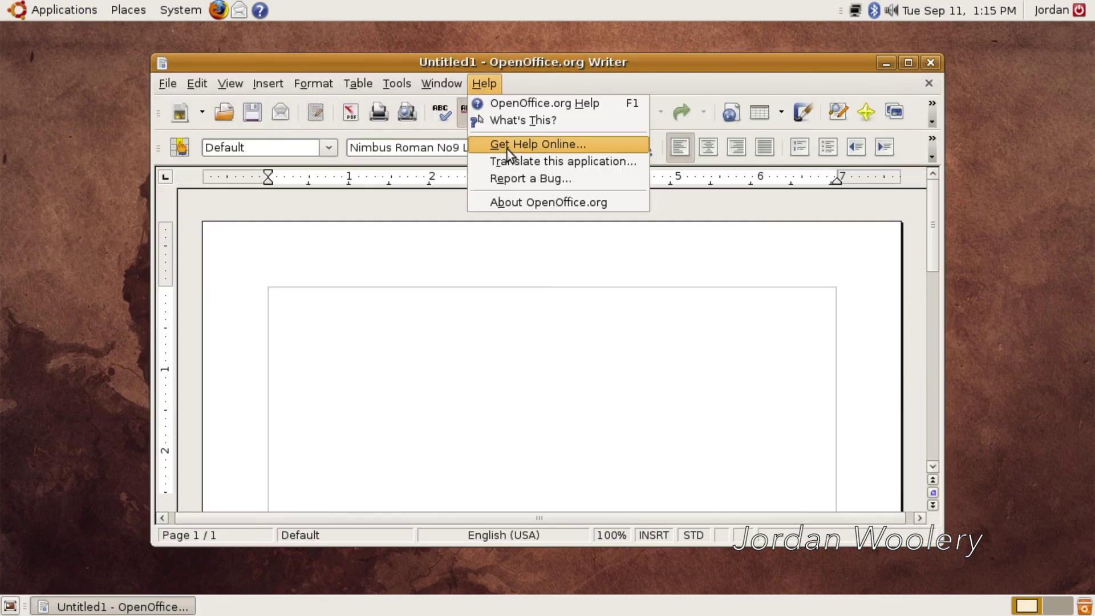
click(511, 201)
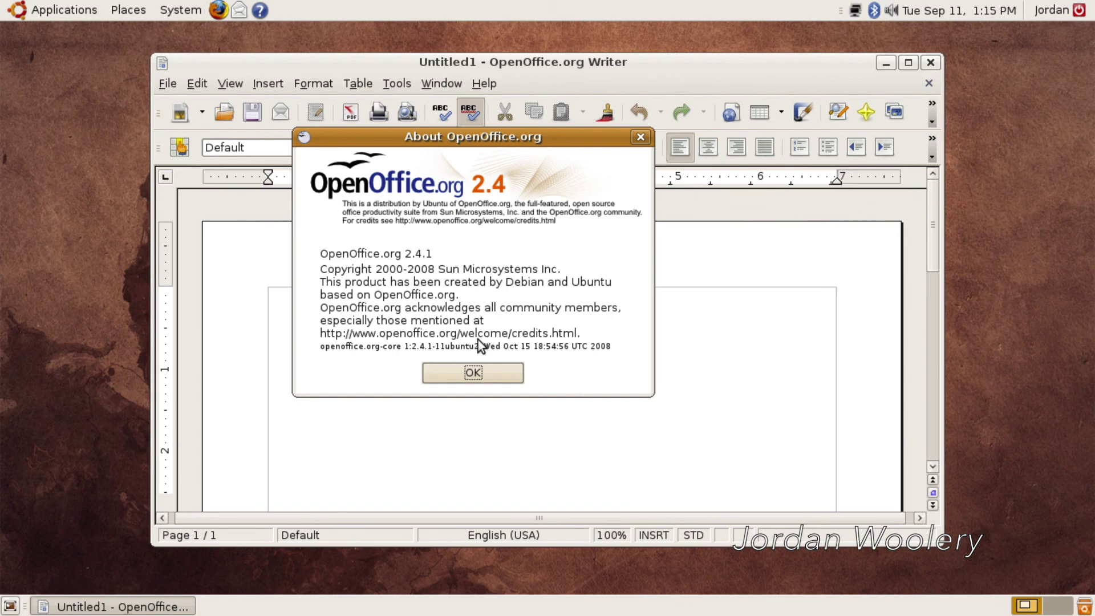
click(473, 372)
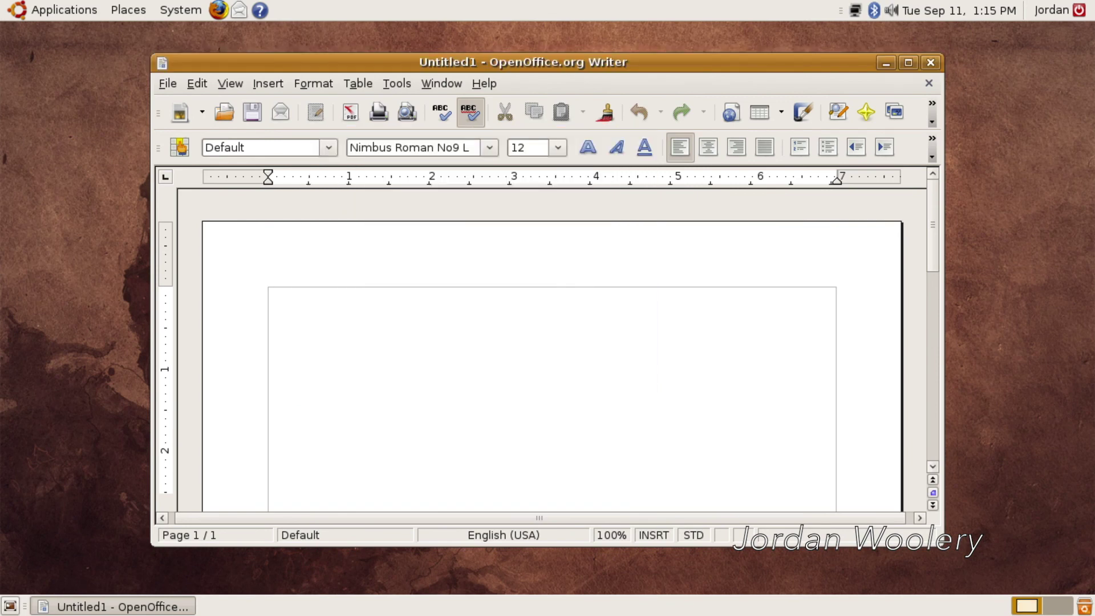
click(929, 61)
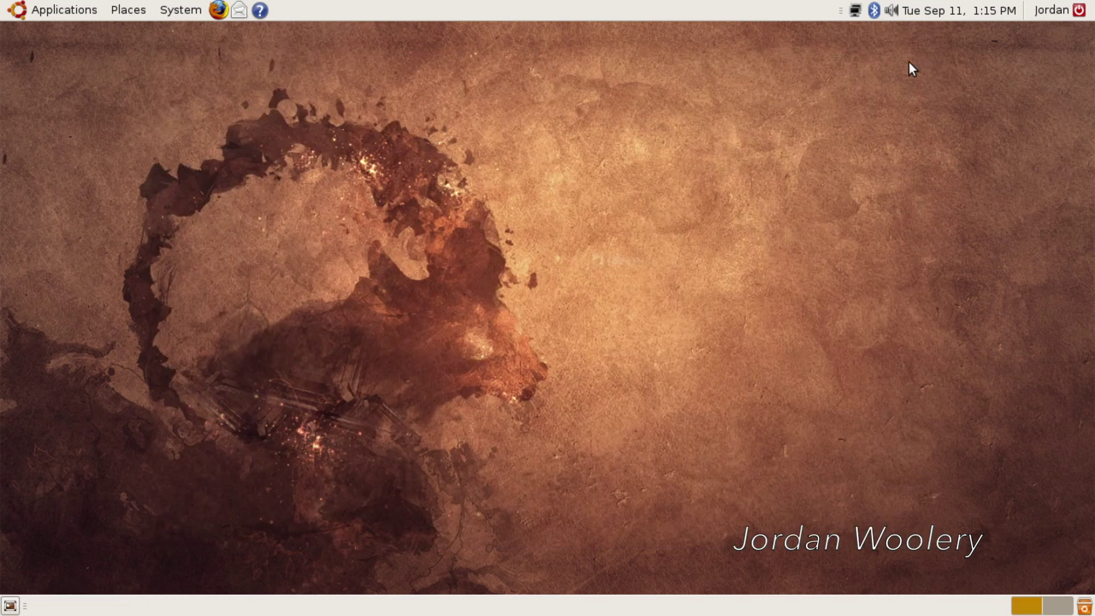
Step: Browse the Applications, Places and System menus, then launch System > Administration > Create a USB startup disk
click(86, 10)
mouse_move(83, 53)
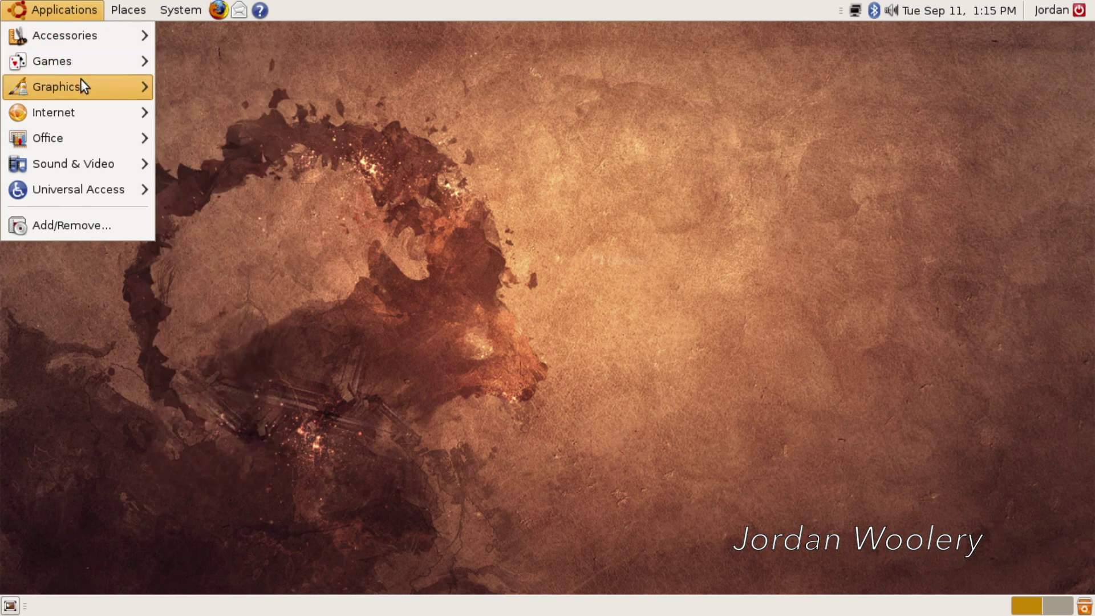
mouse_move(84, 105)
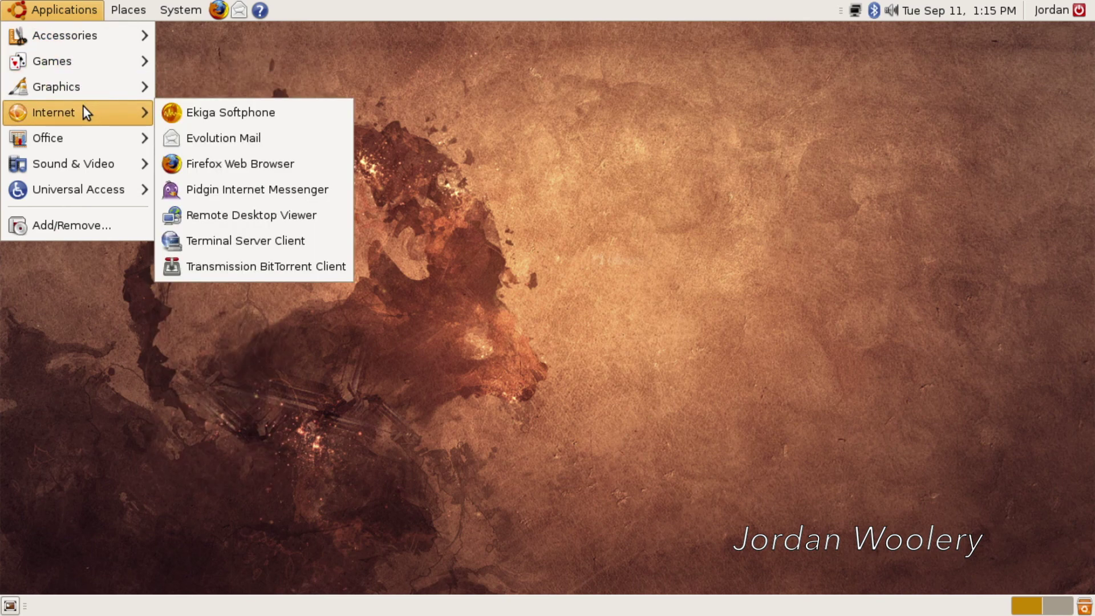
mouse_move(116, 10)
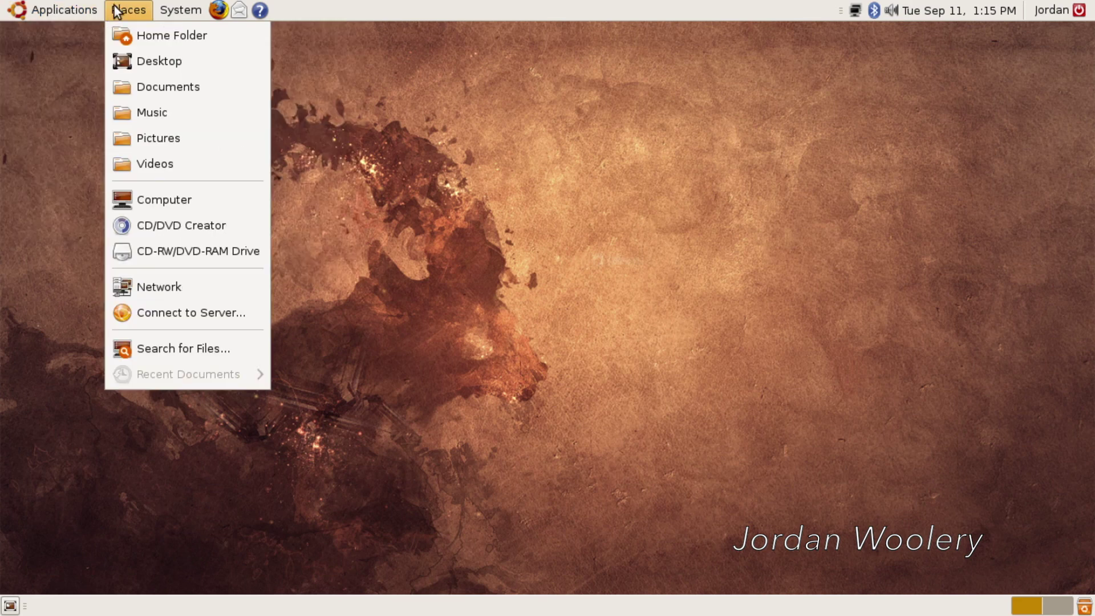
mouse_move(169, 16)
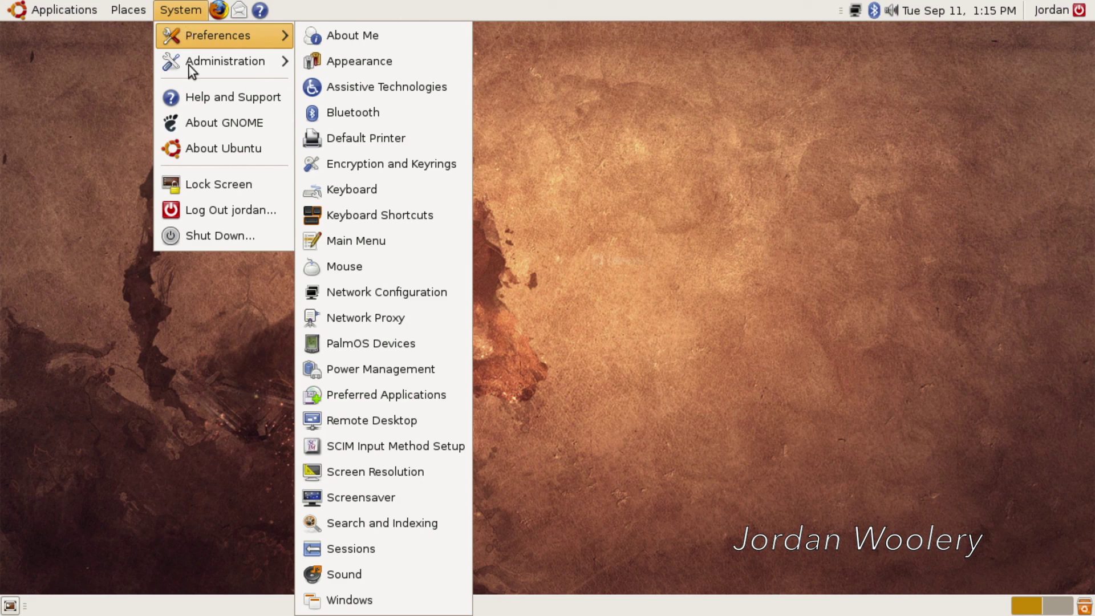
mouse_move(210, 64)
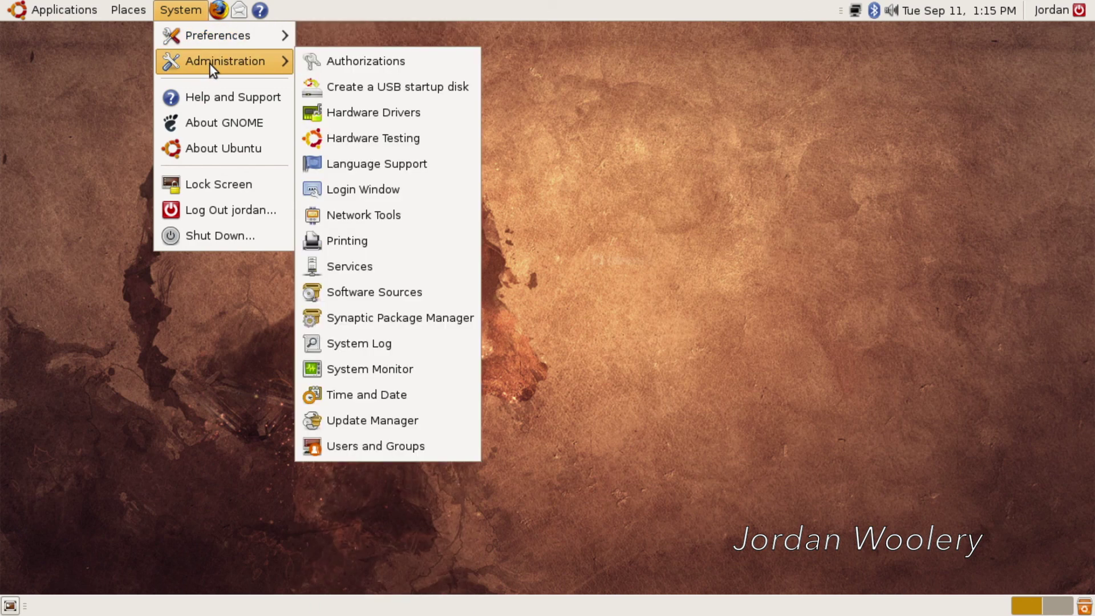
click(374, 91)
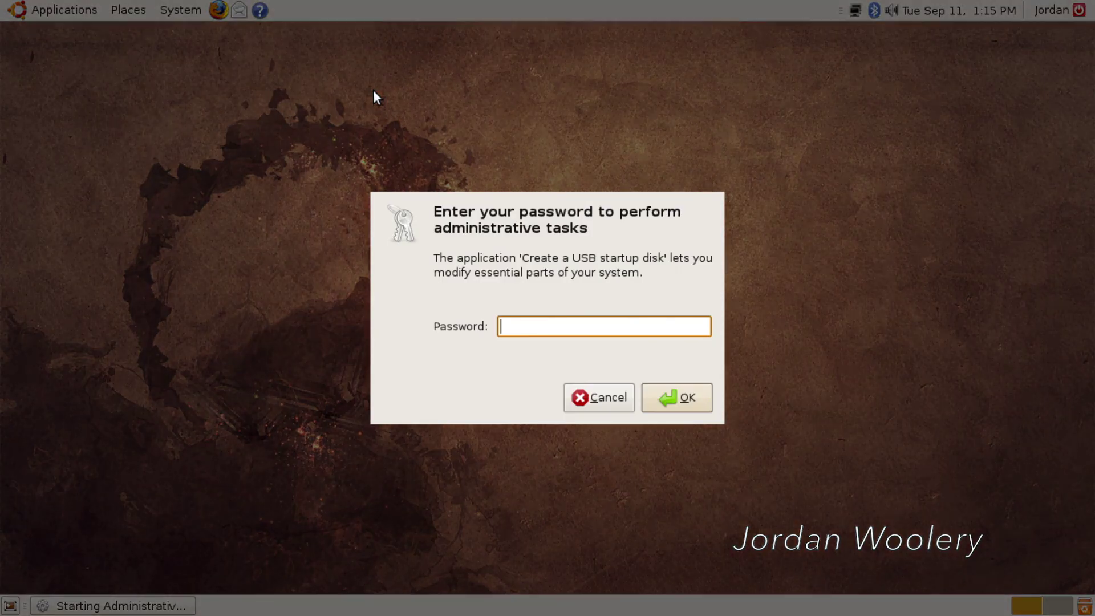
Step: Enter the administrator password to open the Make USB Startup Disk window
text(**************)
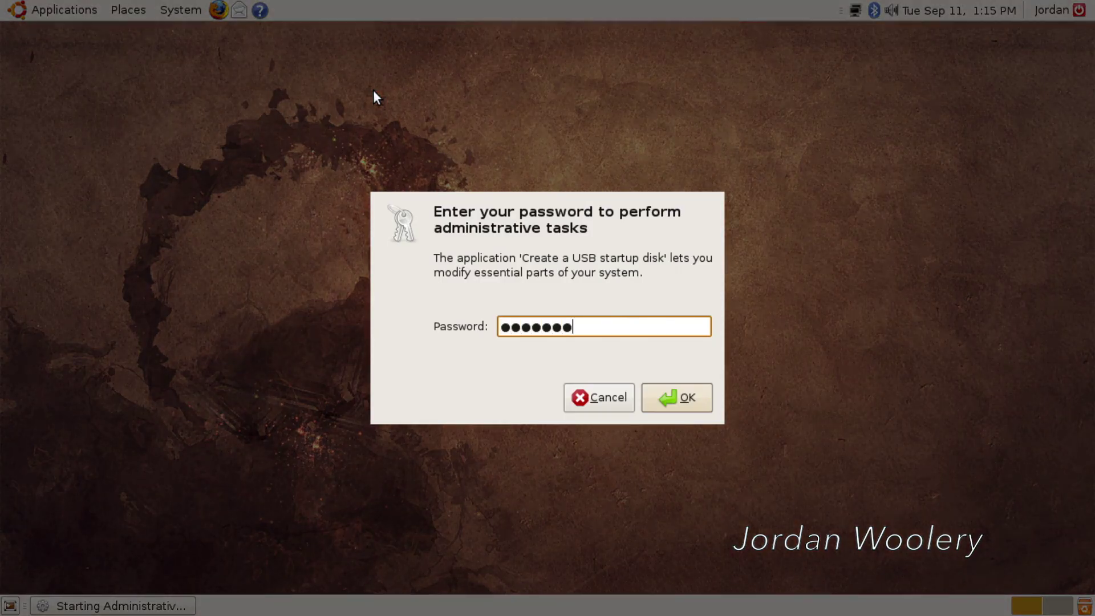
key(Return)
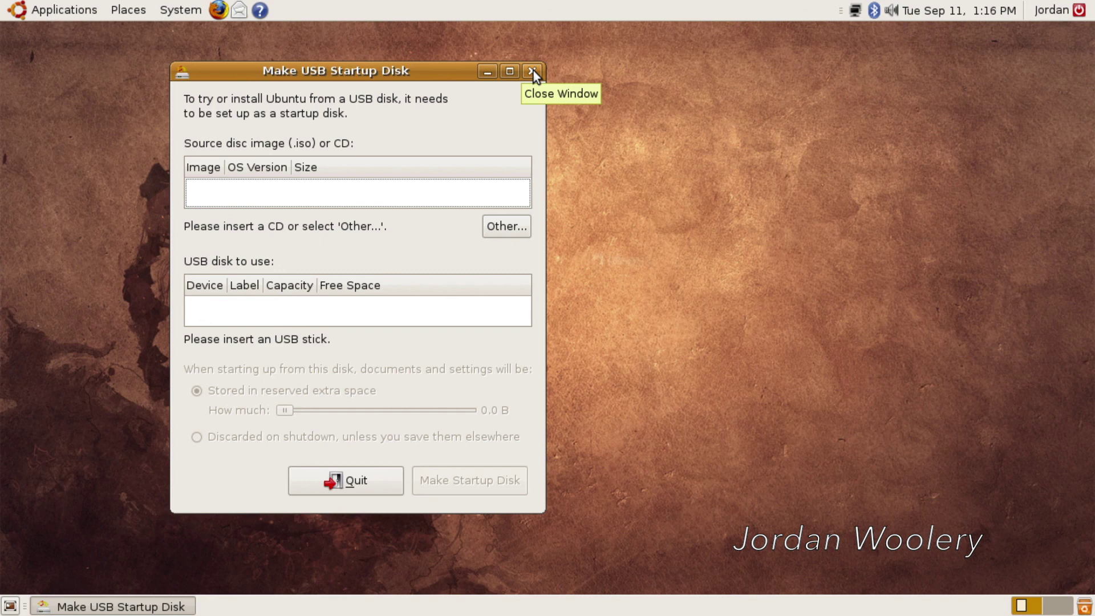
Step: Close Make USB Startup Disk and confirm shutting down Ubuntu via System > Shut Down
click(533, 72)
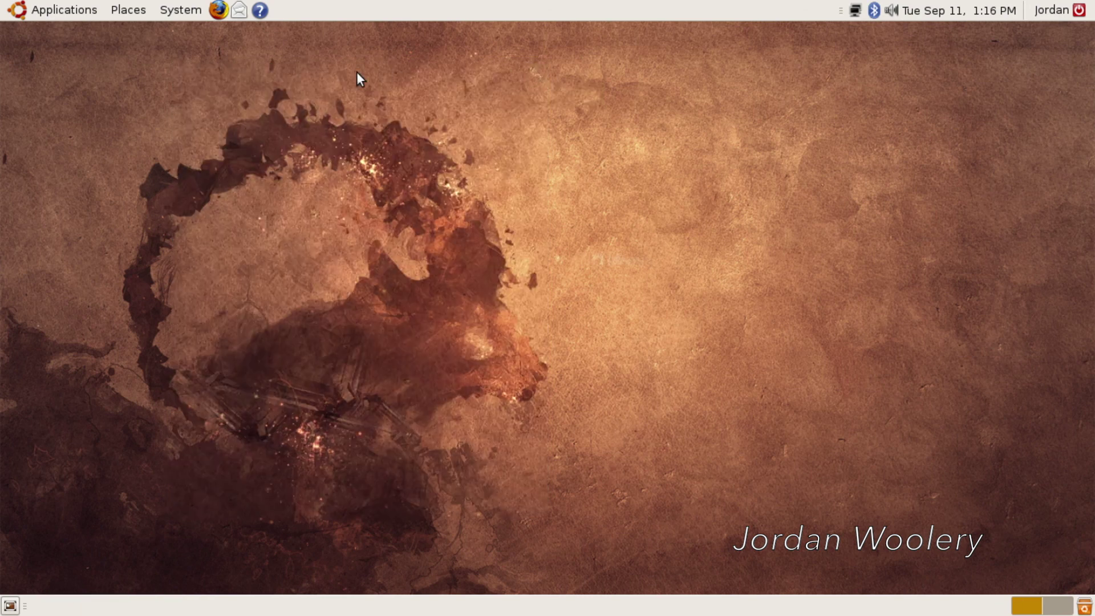
click(174, 10)
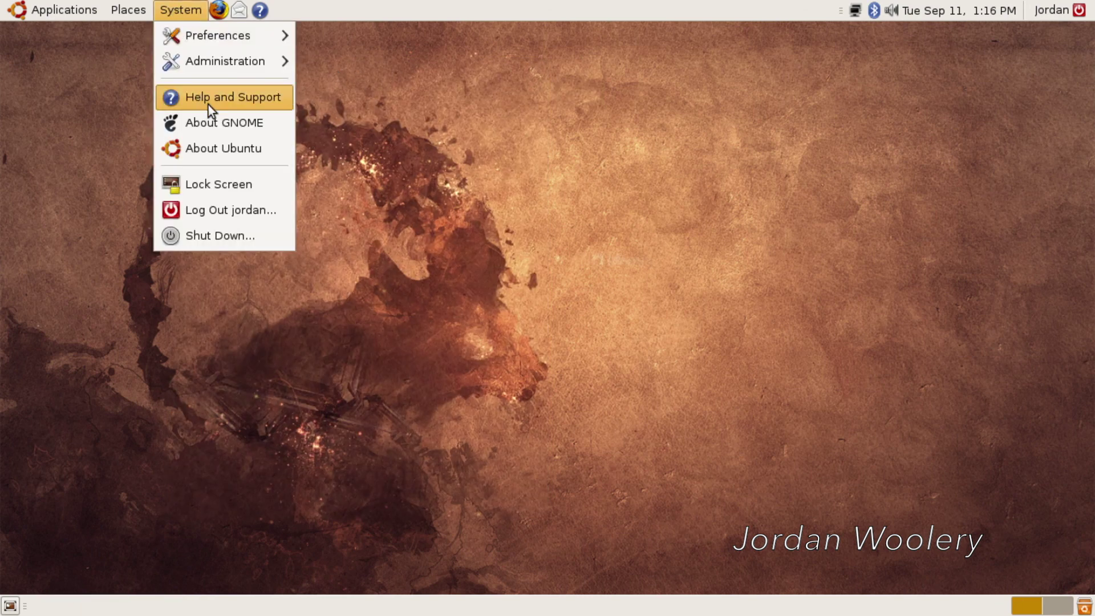
mouse_move(266, 70)
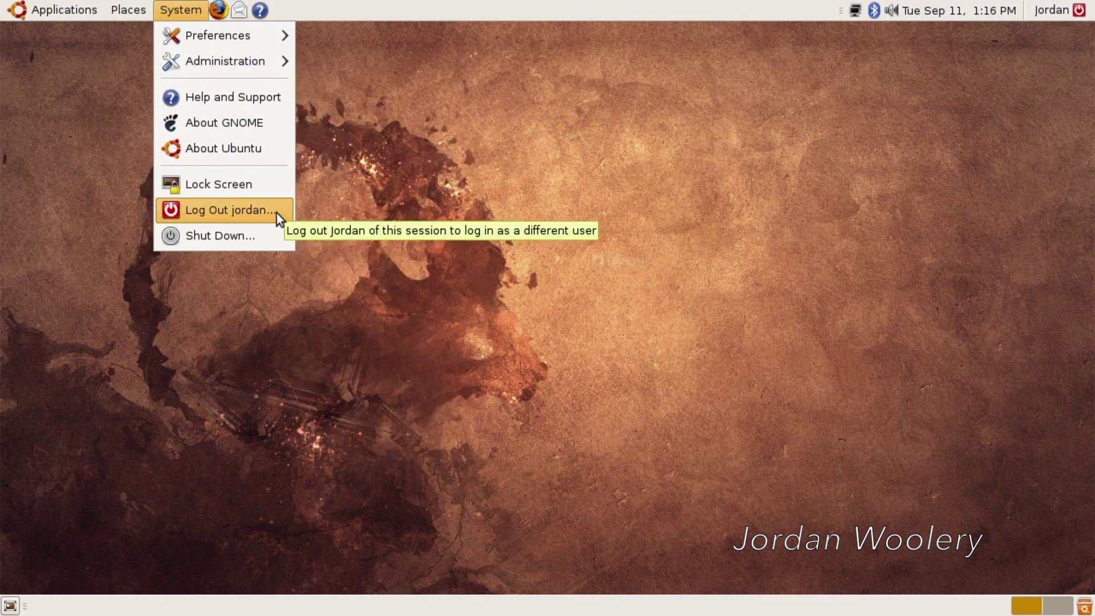
click(280, 235)
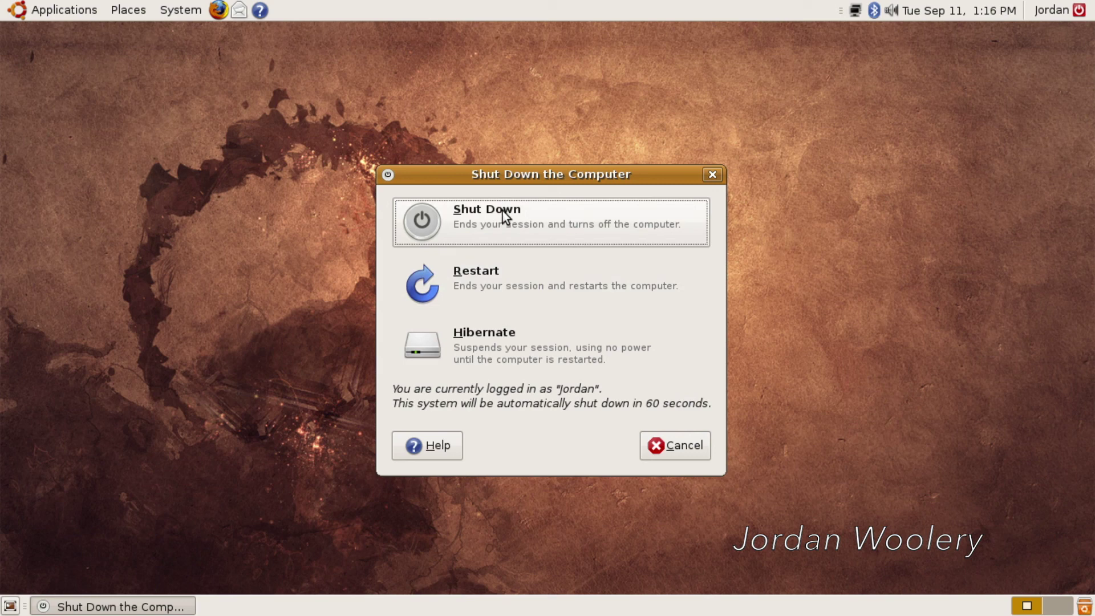
click(542, 222)
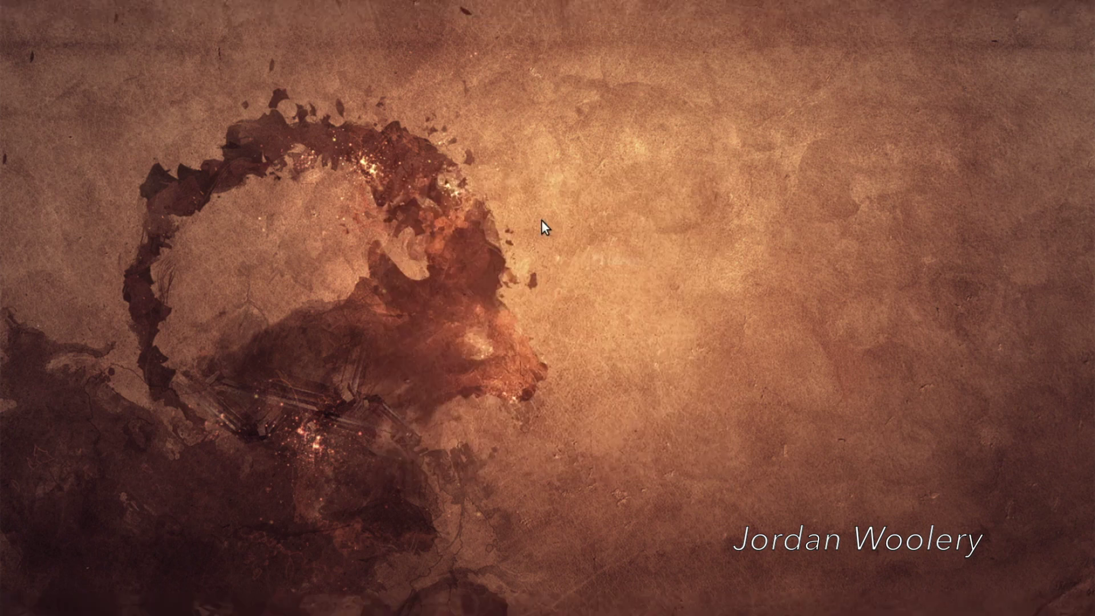